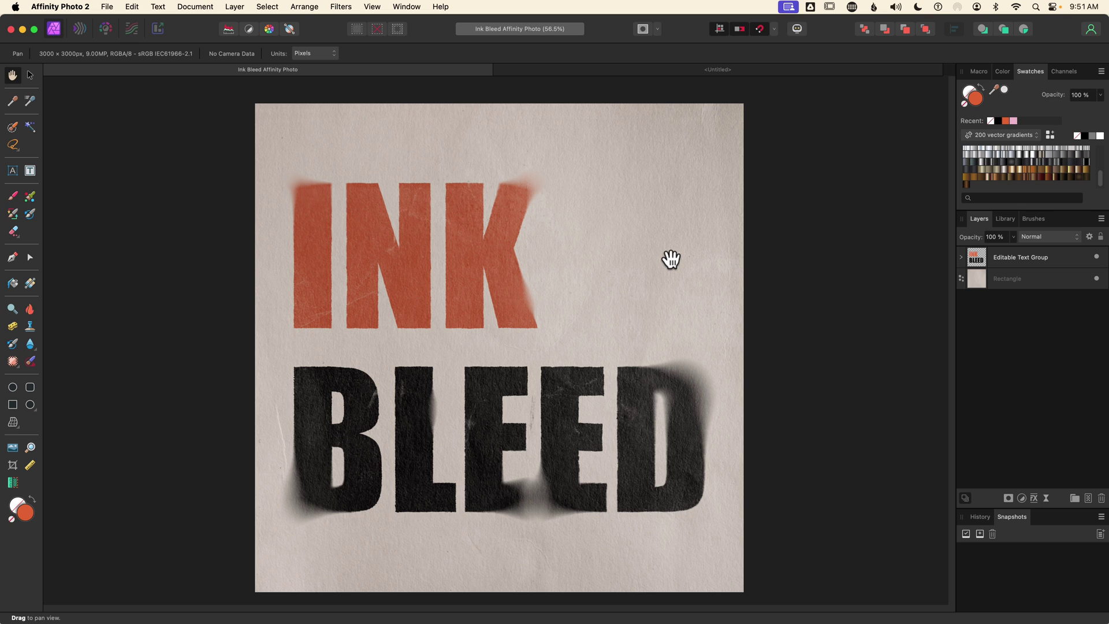
Switch to the blank untitled document and create a 3000 by 3000 px rectangle with the Rectangle tool's size dialog
key("ctrl+Tab")
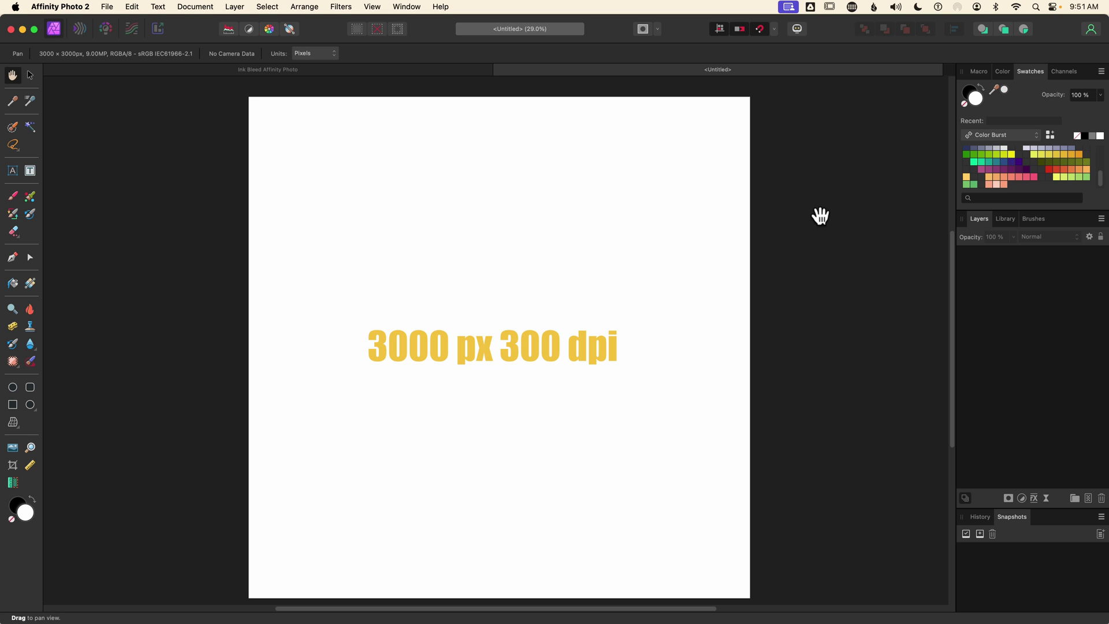
scroll(812, 214, "down", 1)
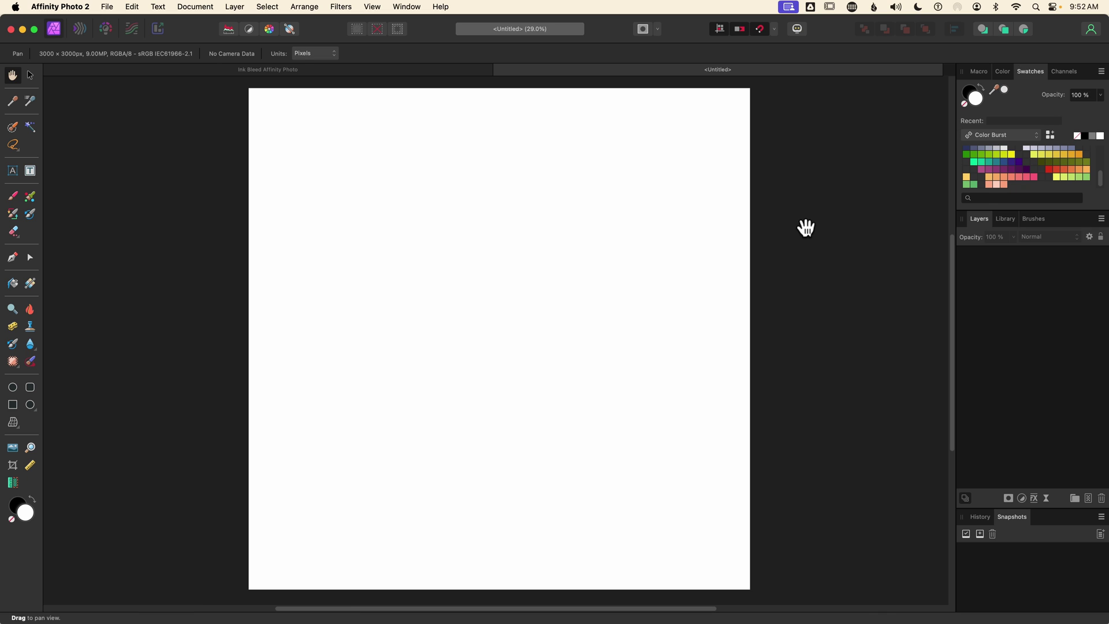
scroll(82, 389, "down", 1)
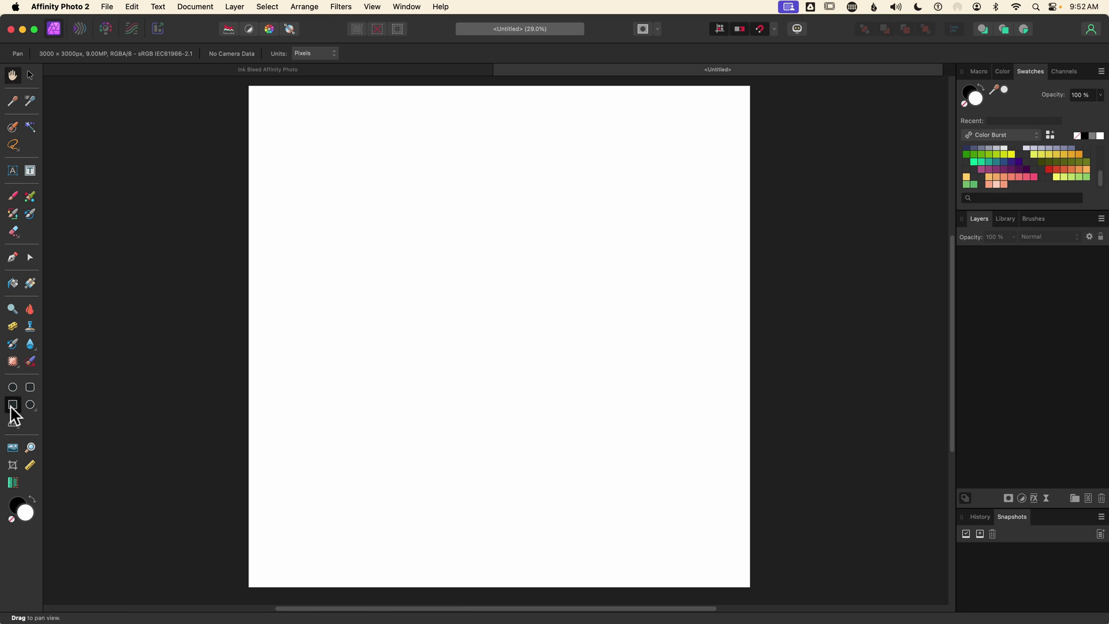
left_click(12, 406)
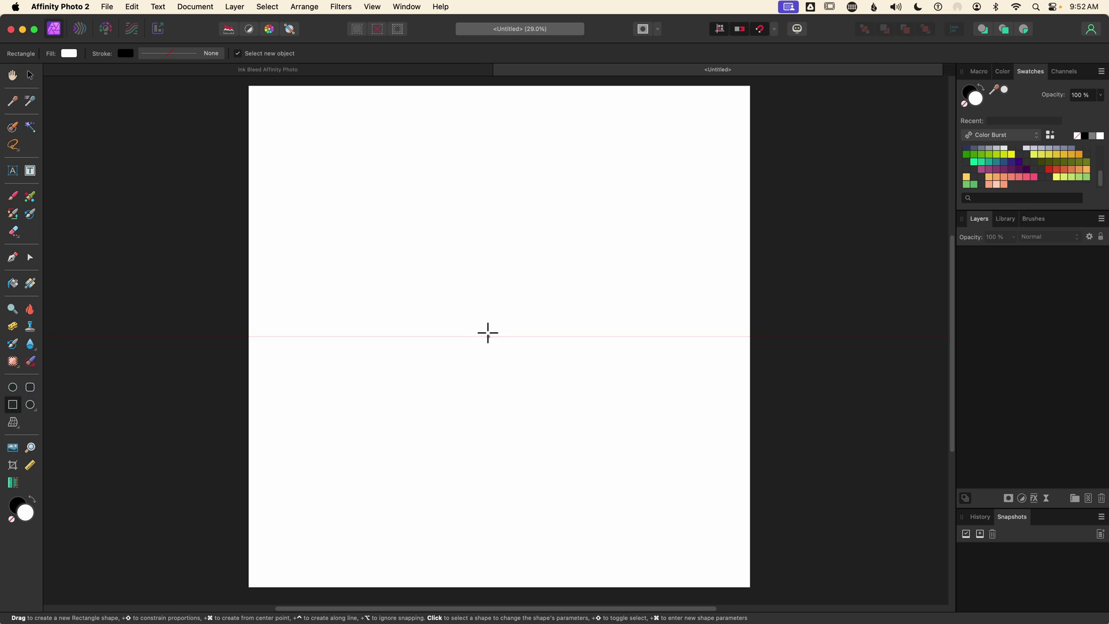
key("super")
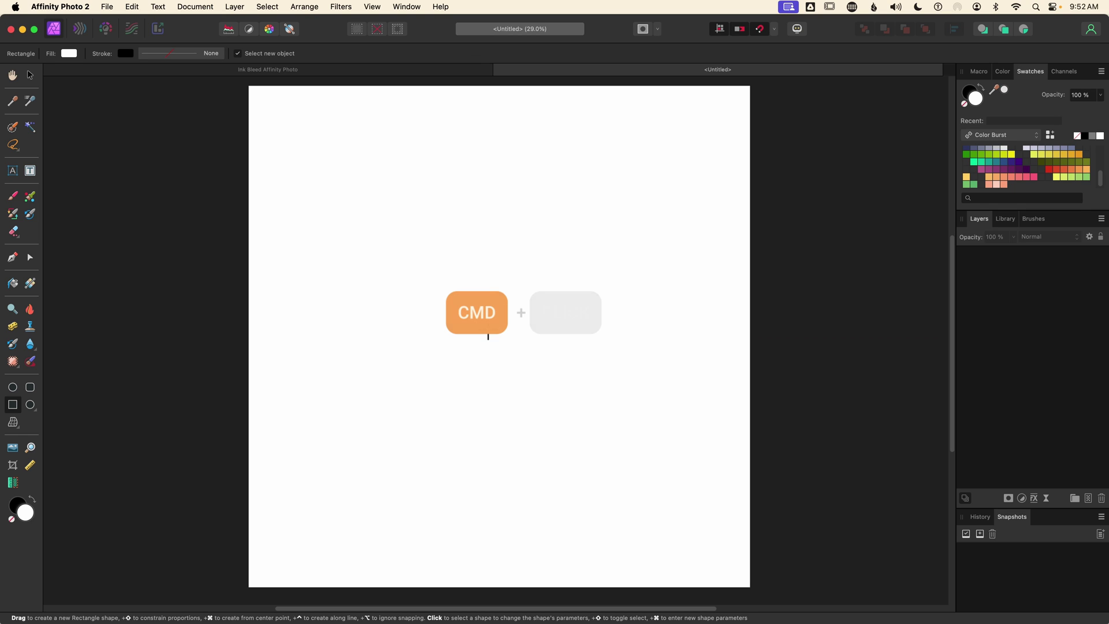
left_click(488, 337, "super")
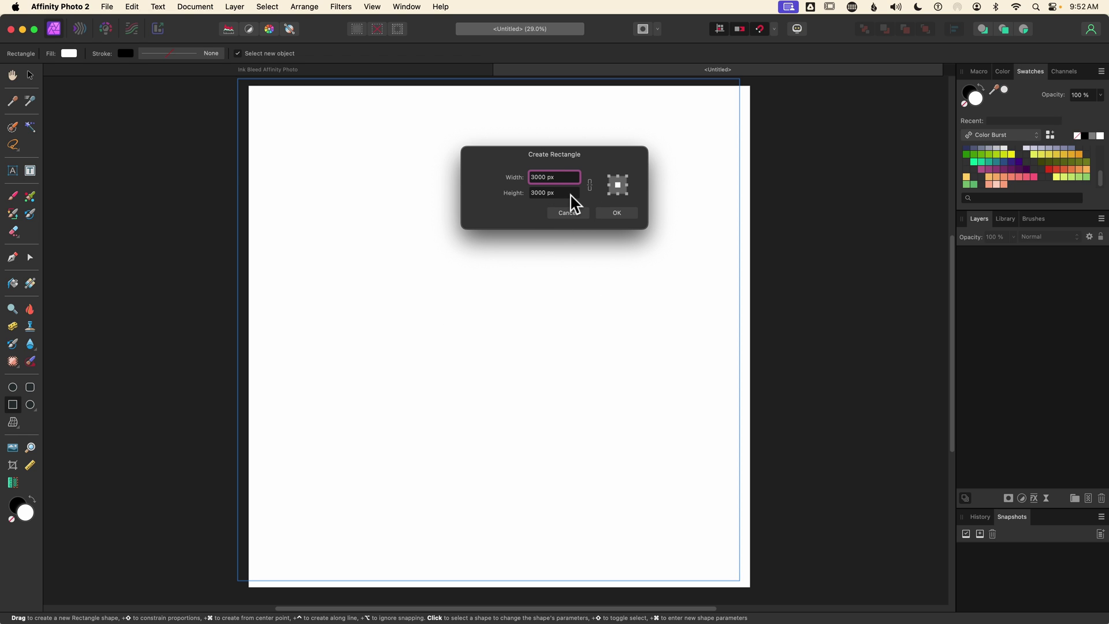
left_click(616, 213)
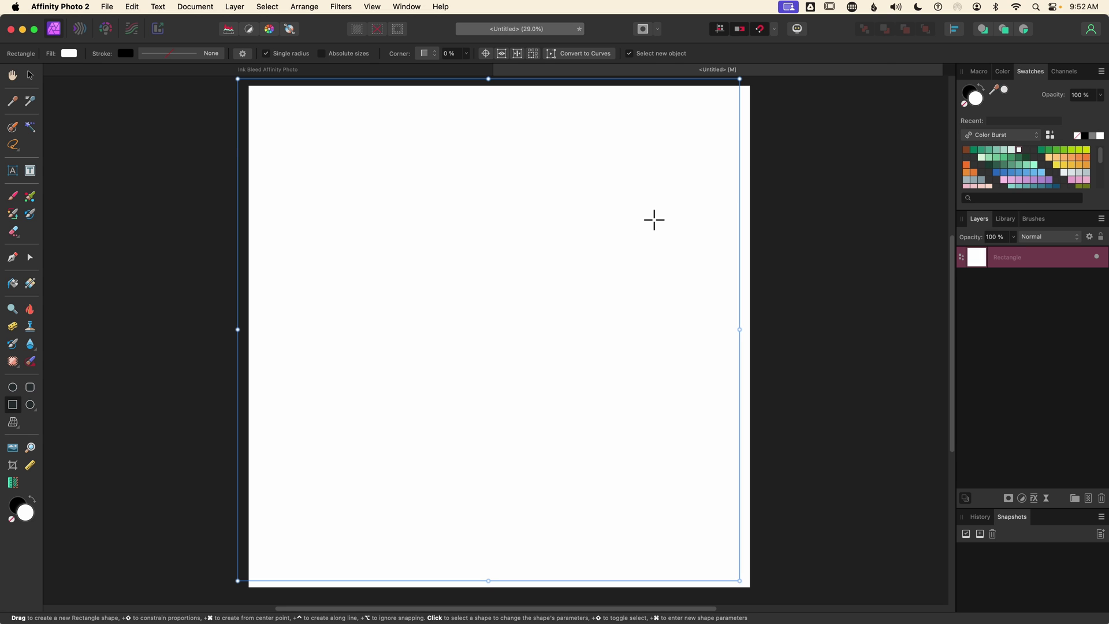
Align the rectangle horizontally and vertically to the centre of the canvas
left_click(954, 30)
left_click(972, 60)
left_click(985, 113)
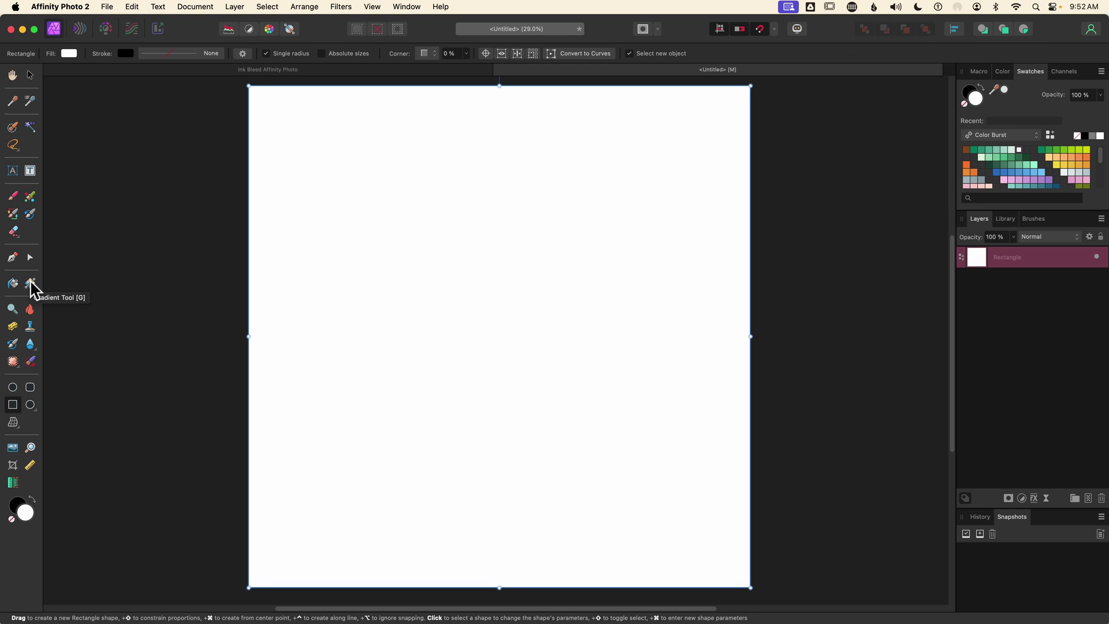
Give the rectangle a bitmap fill using Texturelabs_Paper_316M.jpg from the Ink Bleed folder
left_click(31, 283)
left_click(130, 53)
left_click(125, 112)
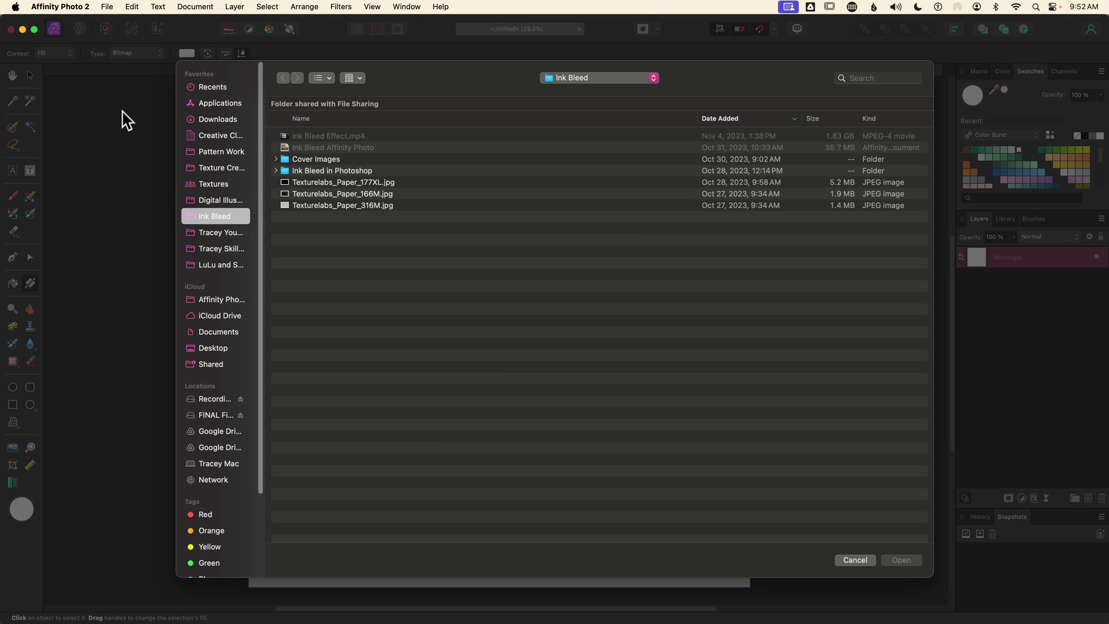
left_click(295, 209)
left_click(903, 560)
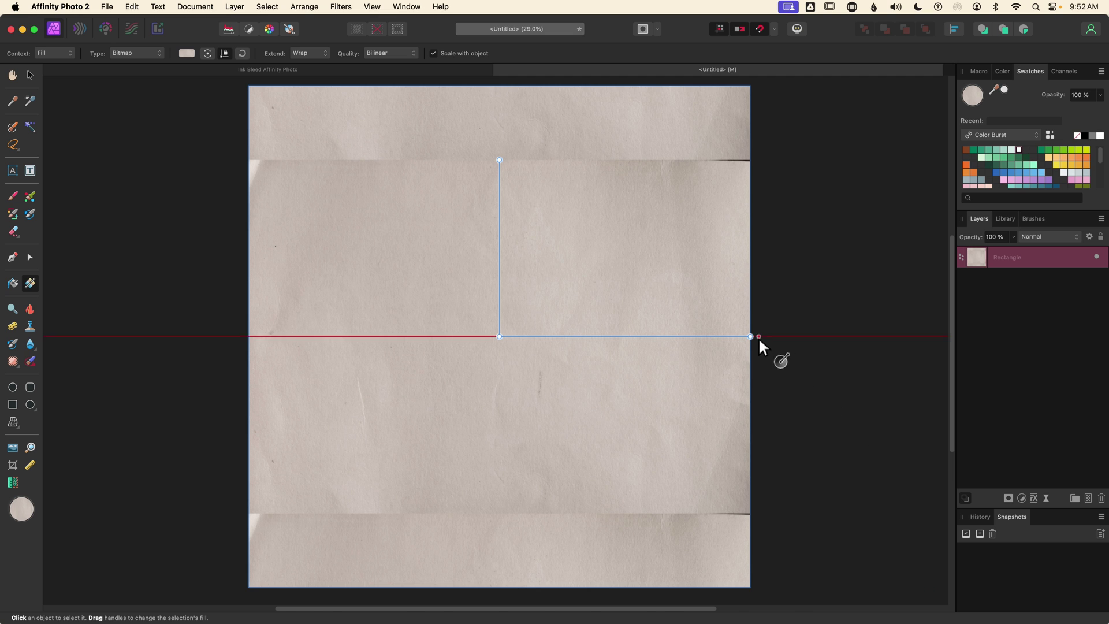
Enlarge the paper fill until no seams show, shift it horizontally across the canvas, and lock the rectangle layer
left_click_drag(750, 336, 864, 372)
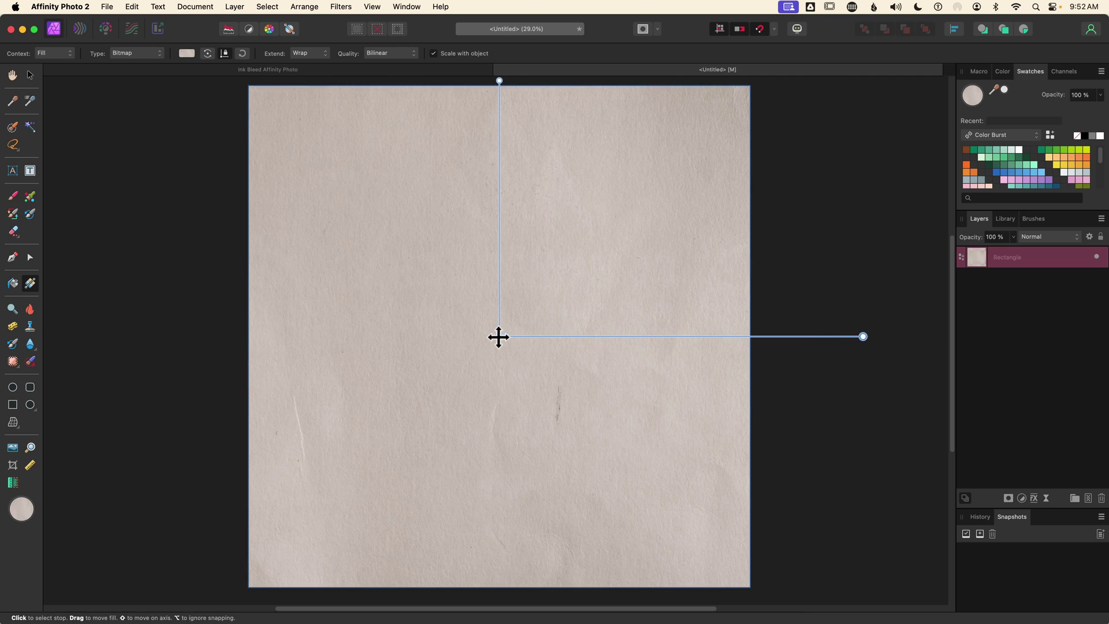
left_click_drag(500, 336, 614, 344)
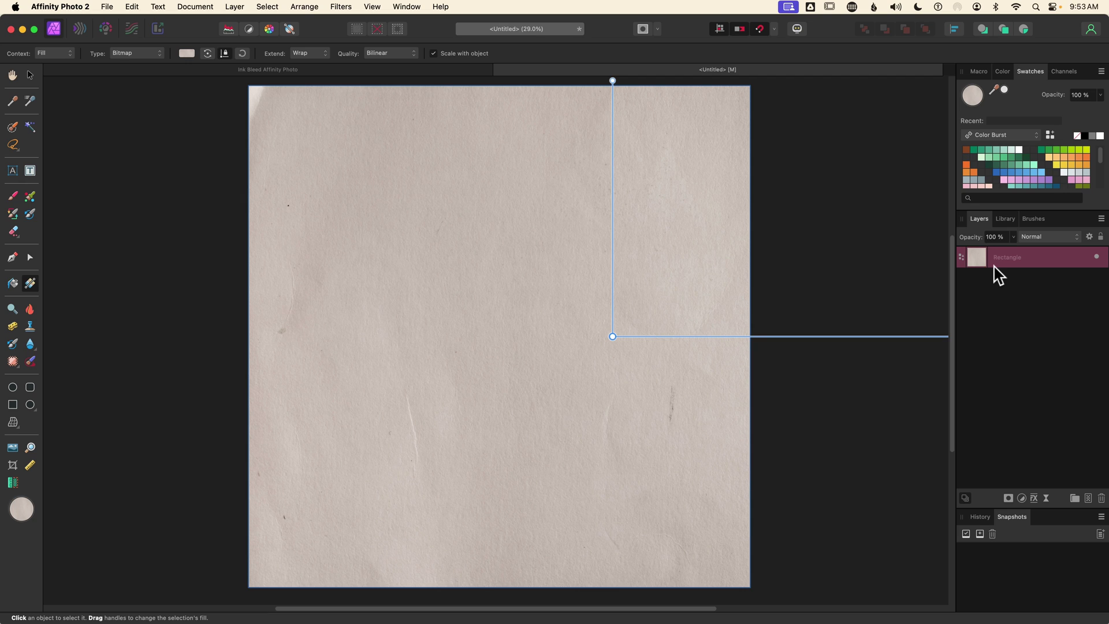
left_click(1100, 237)
left_click(1067, 319)
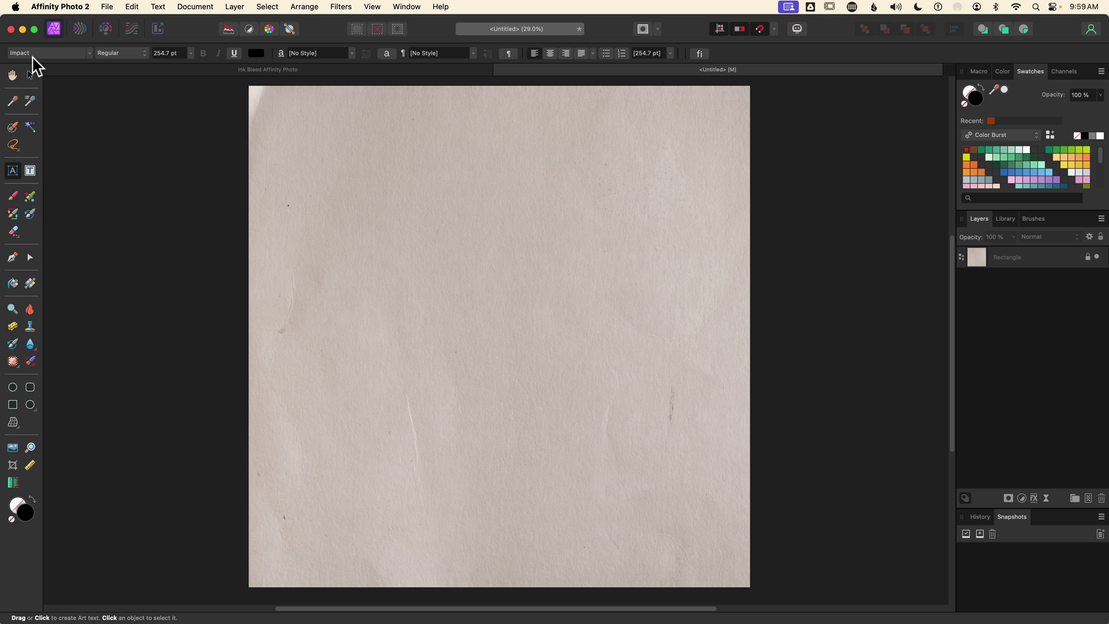
Add two-line art text reading INK and BLEED in Impact Regular at about 243.5 pt on the paper
left_click_drag(296, 195, 380, 330)
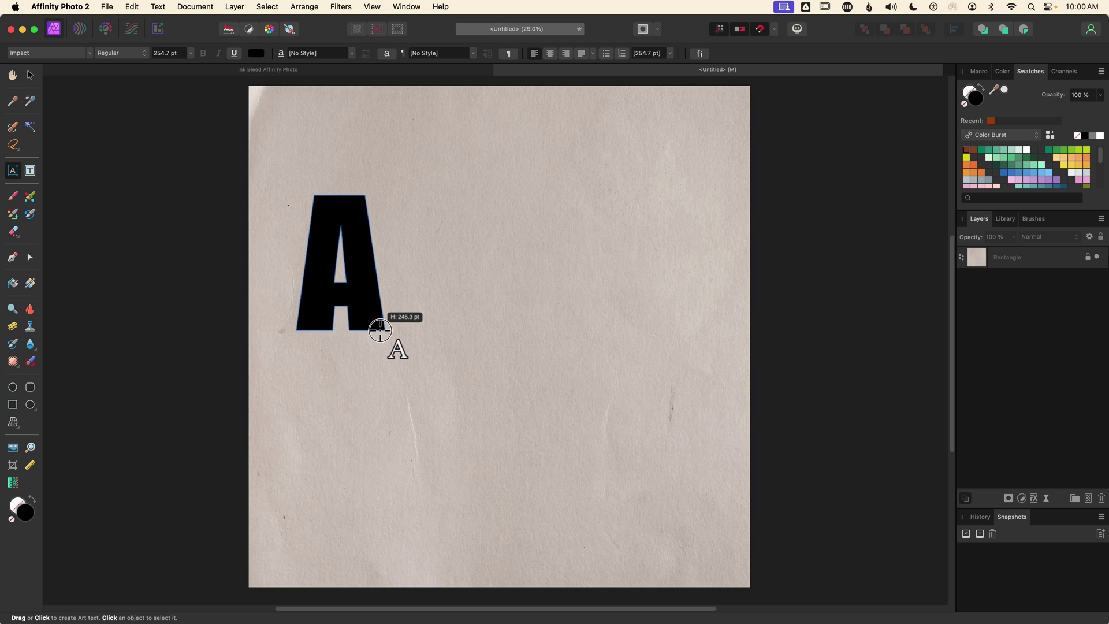
left_click_drag(380, 330, 380, 329)
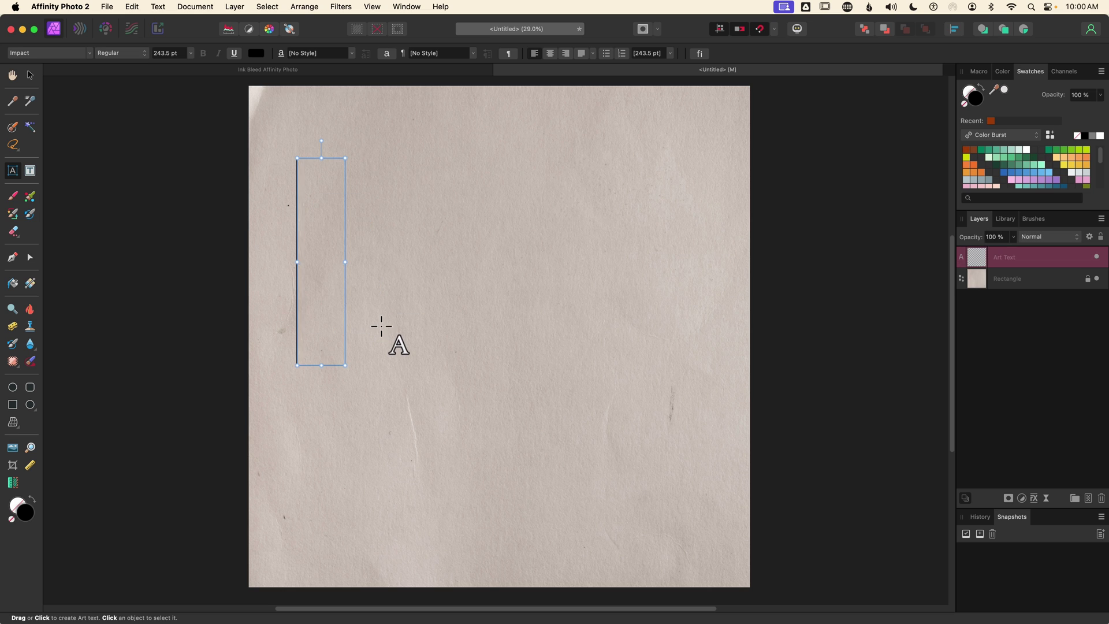
type("INK")
key("Return")
type("BLEED")
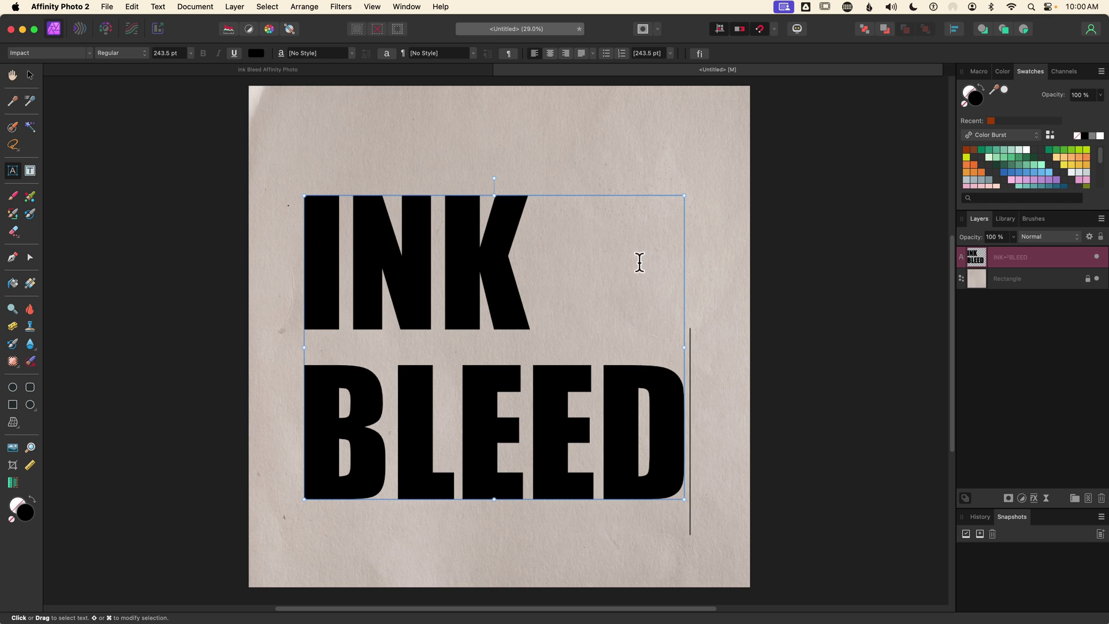
Color the word INK with the recent rust-orange swatch and end the text selection
left_click_drag(508, 250, 314, 245)
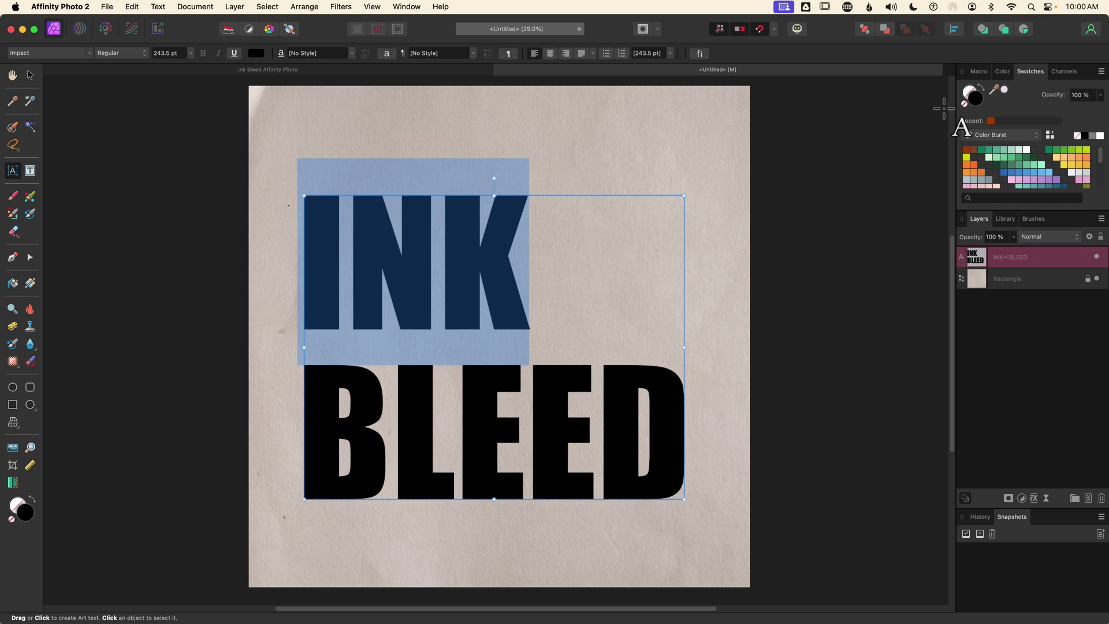
left_click(991, 121)
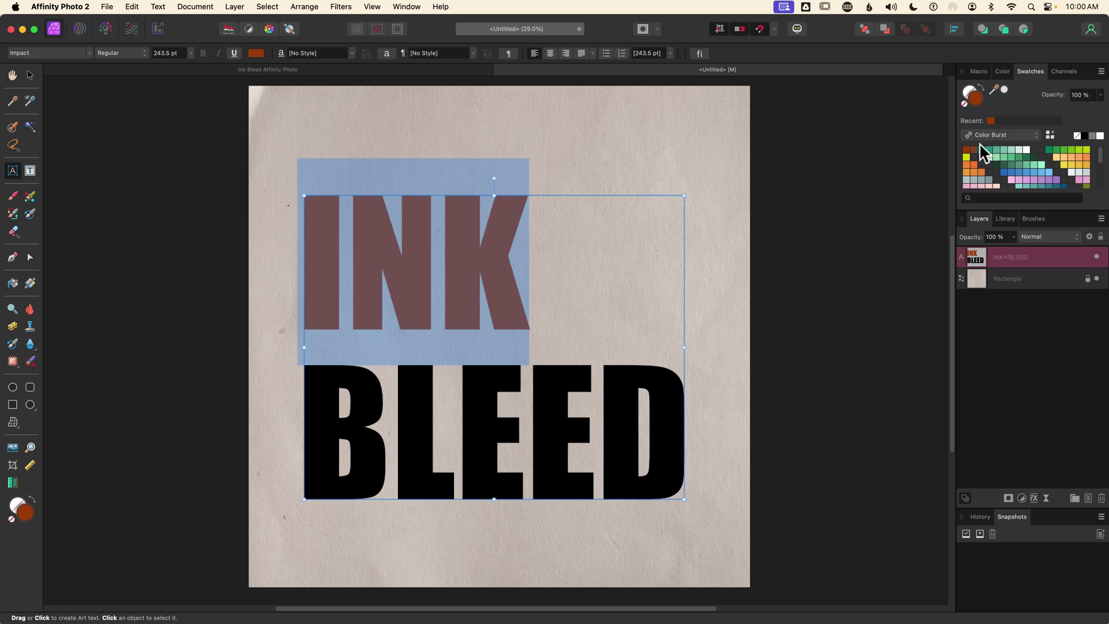
left_click(1054, 322)
left_click(1055, 267)
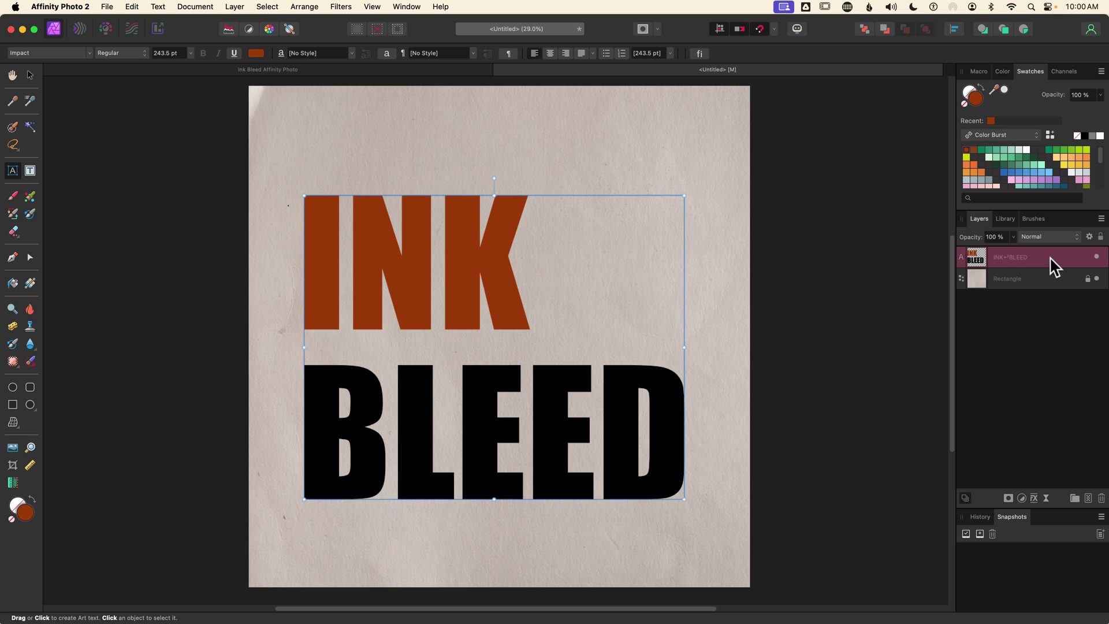
Centre the INK BLEED text horizontally and vertically on the canvas, and deselect it
left_click(954, 29)
left_click(975, 65)
left_click(975, 127)
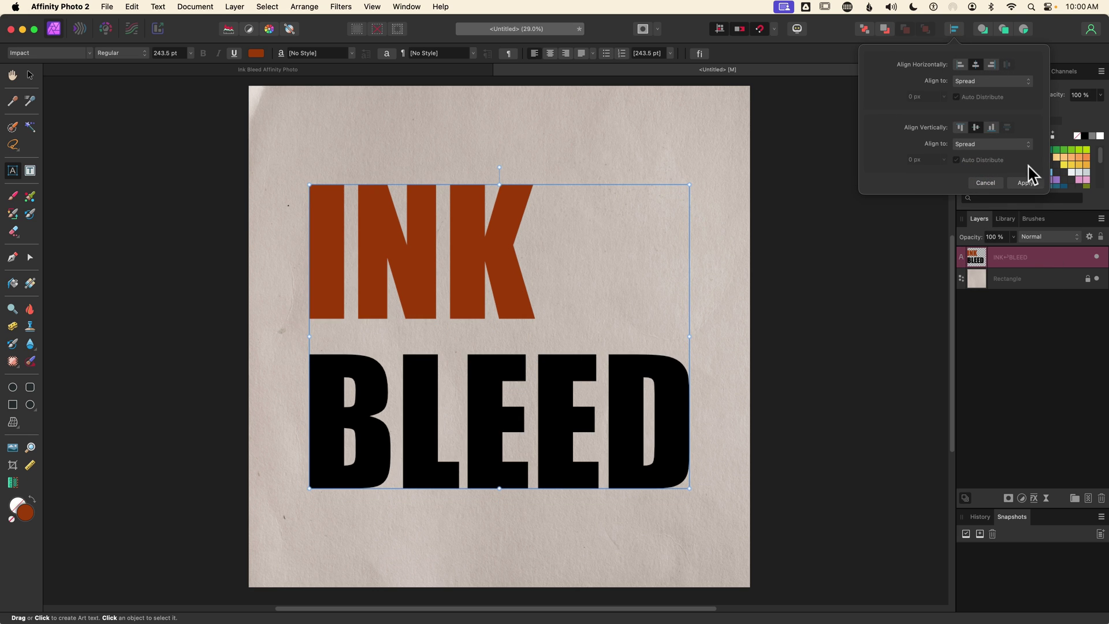
left_click(1055, 171)
left_click(1025, 338)
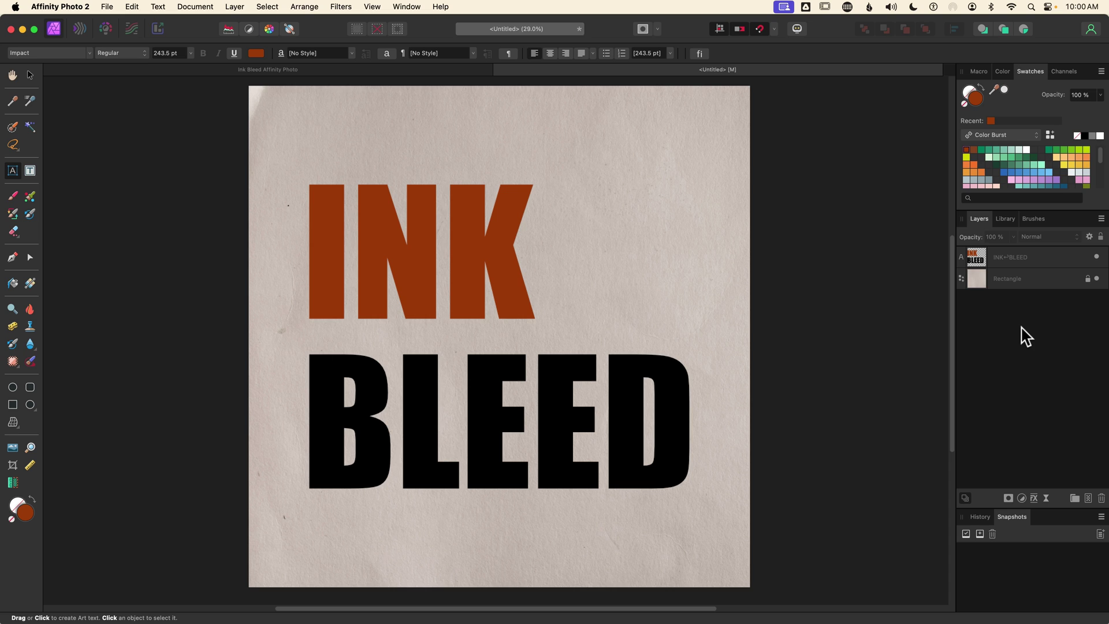
Put the INK BLEED text layer into its own group
left_click(1014, 257)
key("super+g")
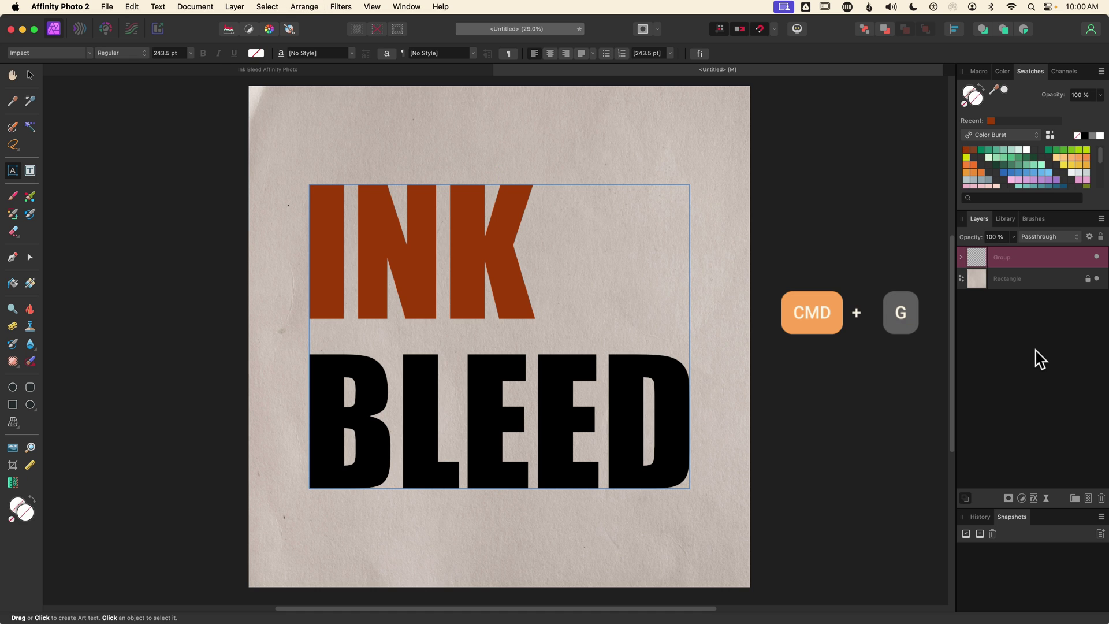
right_click(1039, 259)
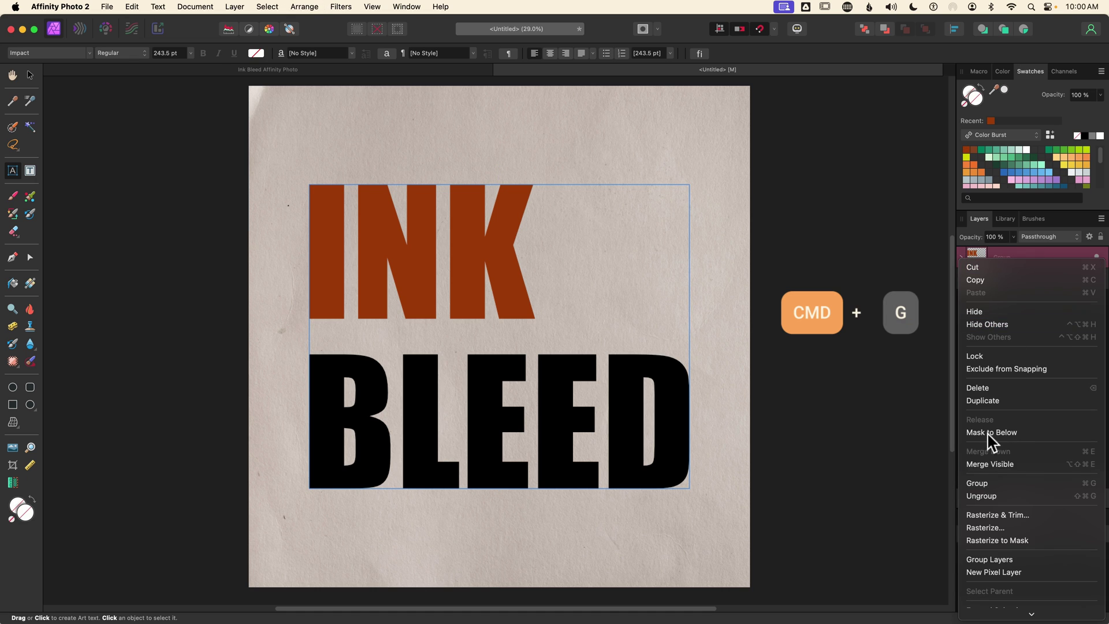
left_click(903, 450)
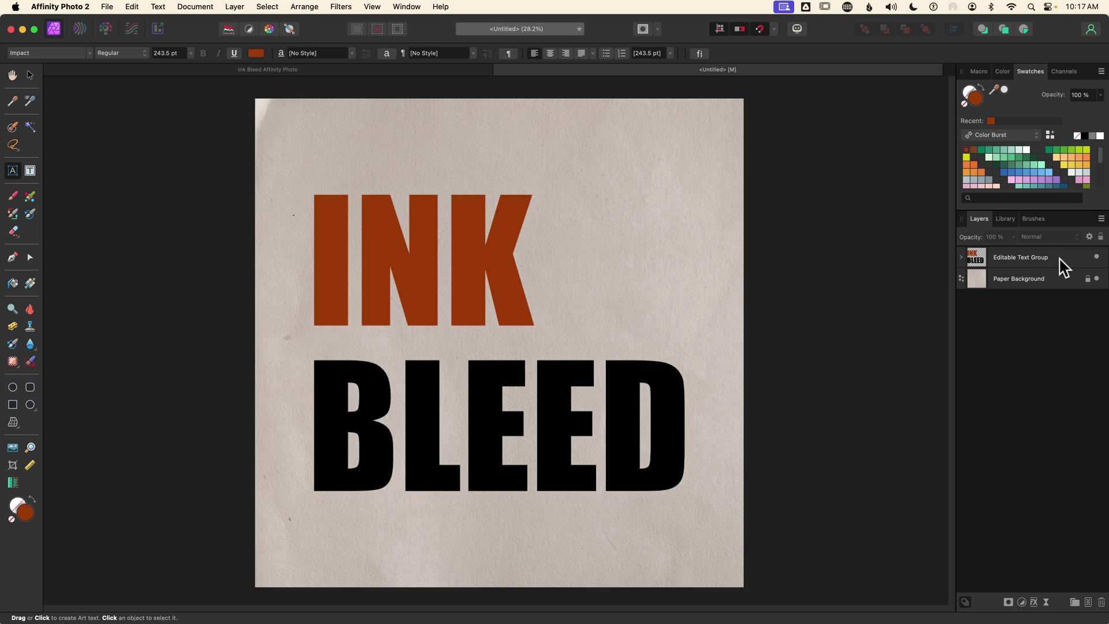
Open the blend options of the Editable Text Group layer
left_click(1063, 266)
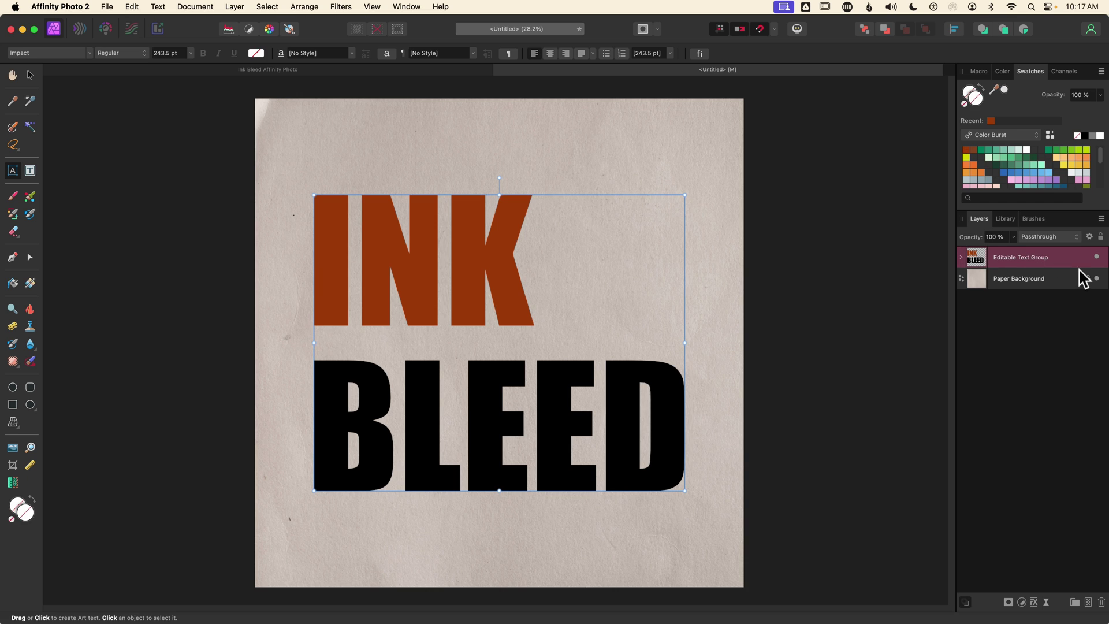
left_click(1089, 237)
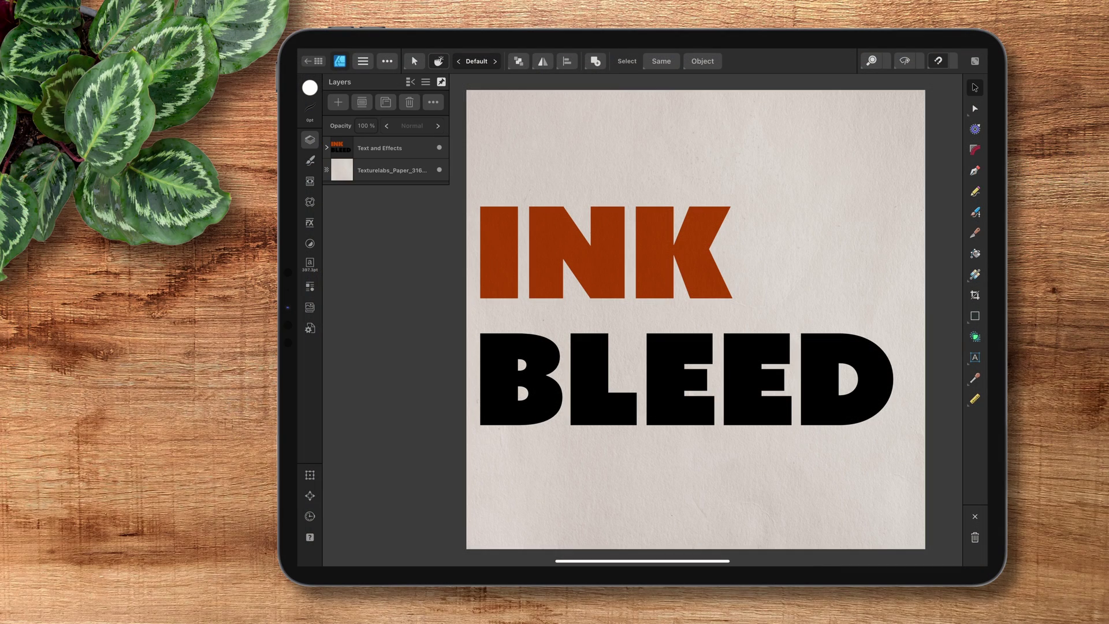
Switch to the Affinity iPad app and select the Text and Effects group
left_click(393, 147)
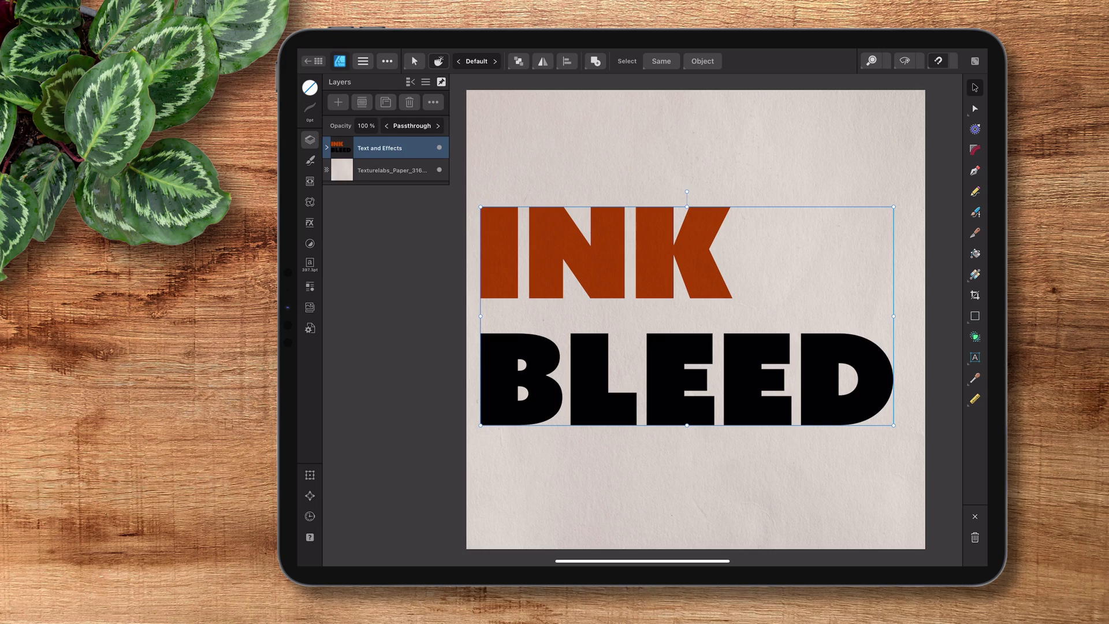
left_click(392, 148)
left_click(365, 370)
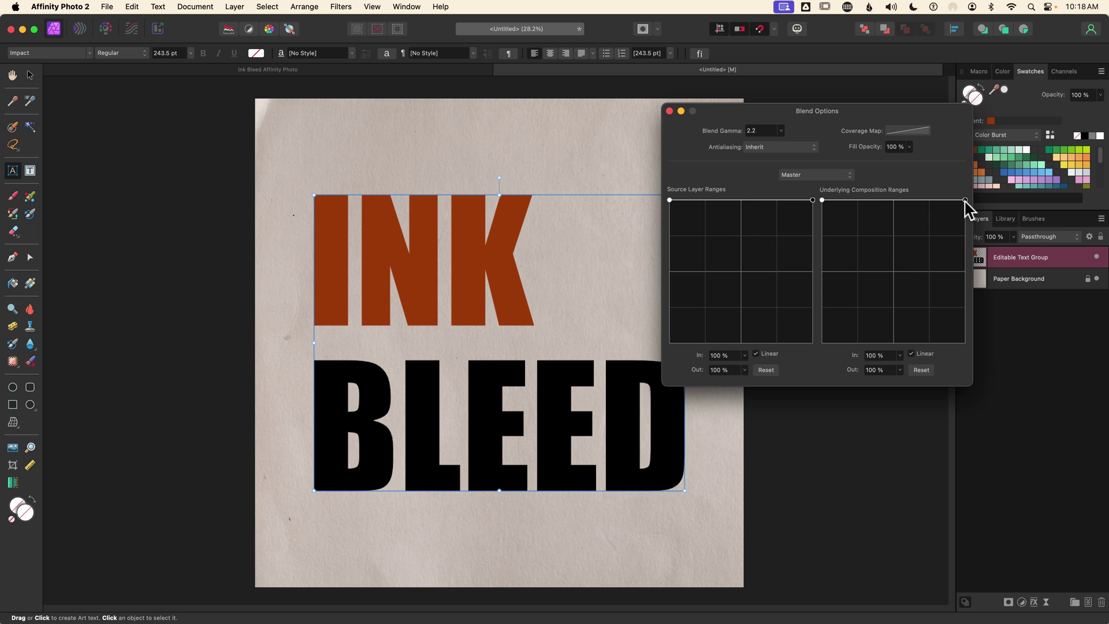
In the group's Underlying Composition Ranges, lower the end node to 24% output and move the start node to 53% input
scroll(457, 355, "up", 2)
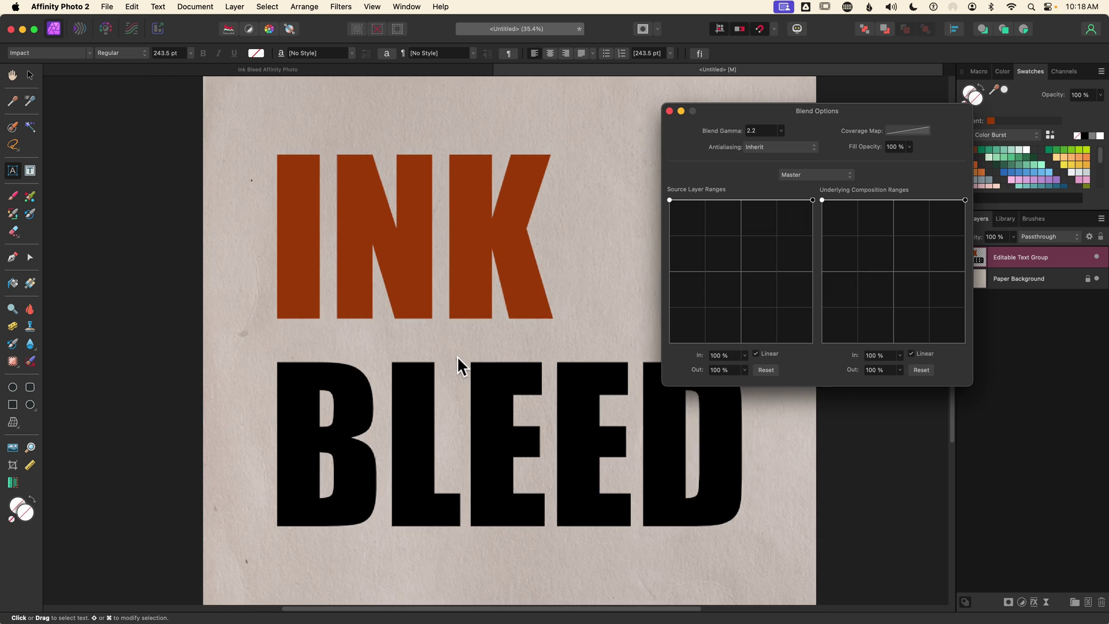
scroll(456, 355, "up", 3)
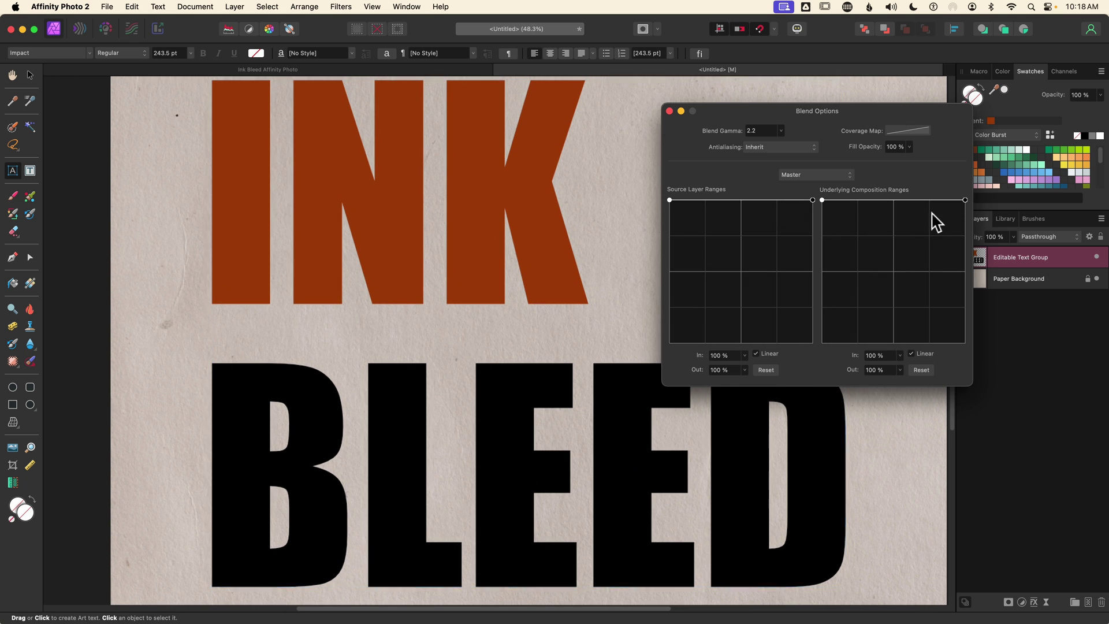
left_click_drag(965, 200, 984, 310)
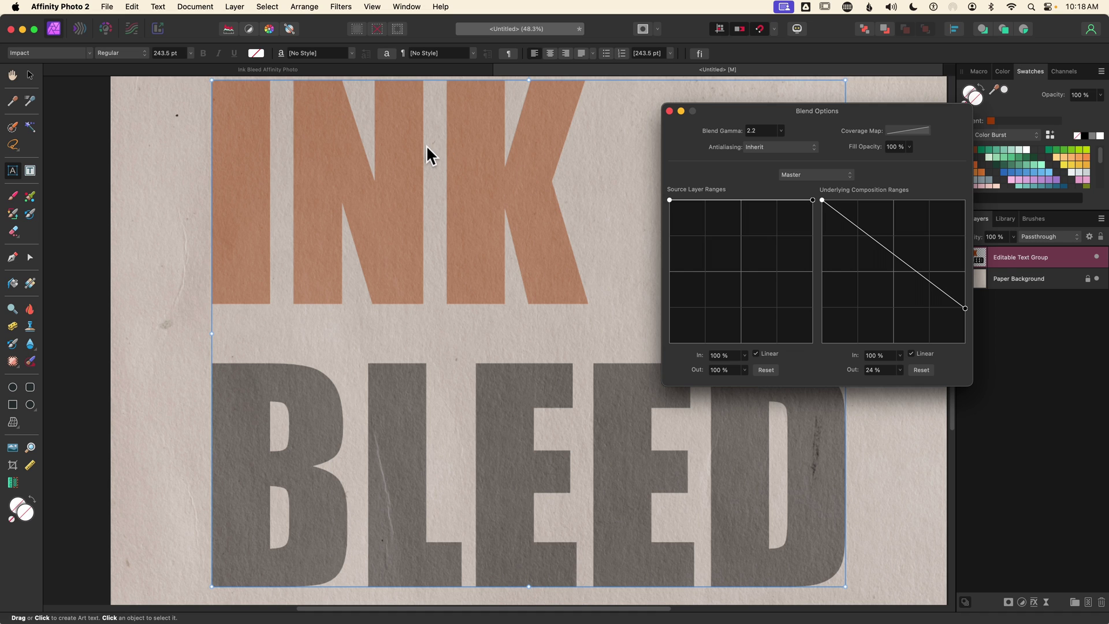
left_click(823, 200)
left_click_drag(823, 201, 898, 179)
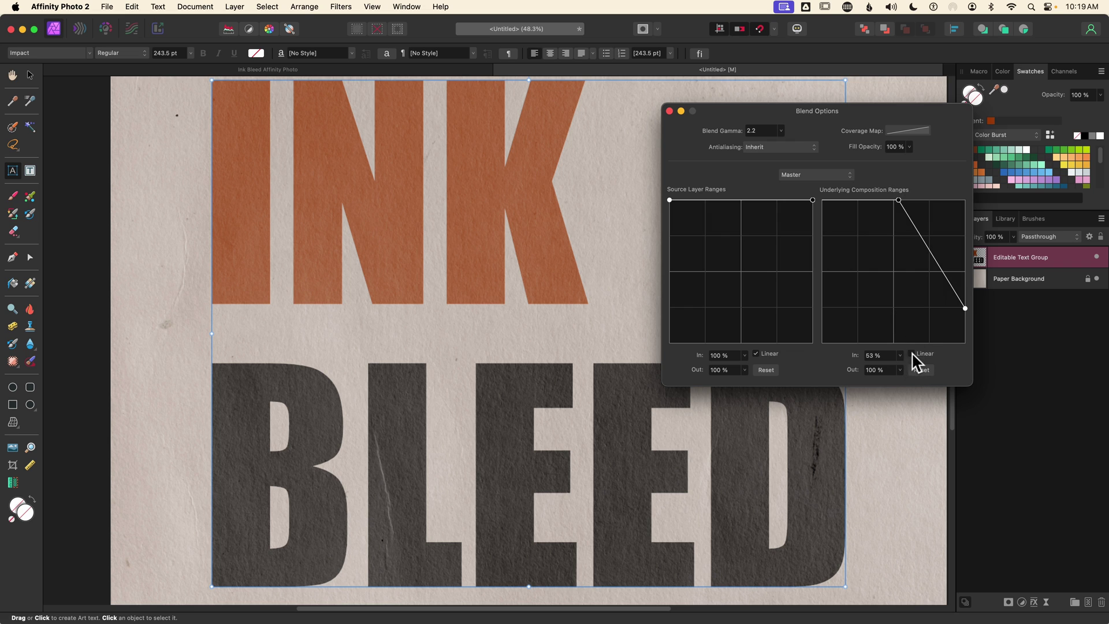
Turn off Linear for the underlying range, add a curve node at 79% in and 69% out, and close the blend options
left_click(930, 249)
left_click_drag(931, 249, 935, 244)
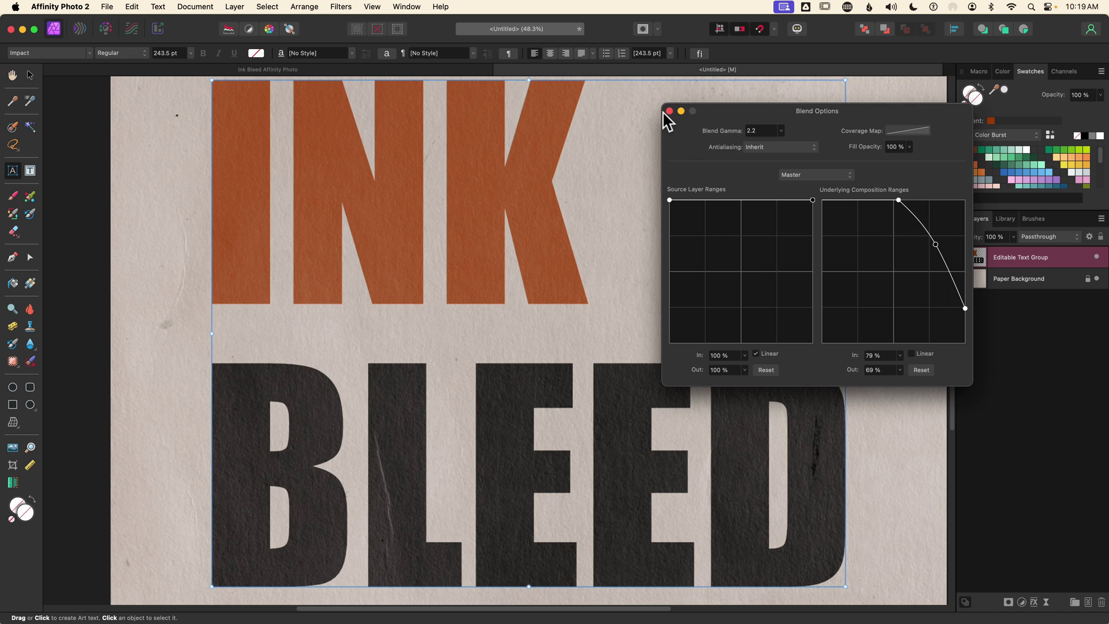
left_click(668, 111)
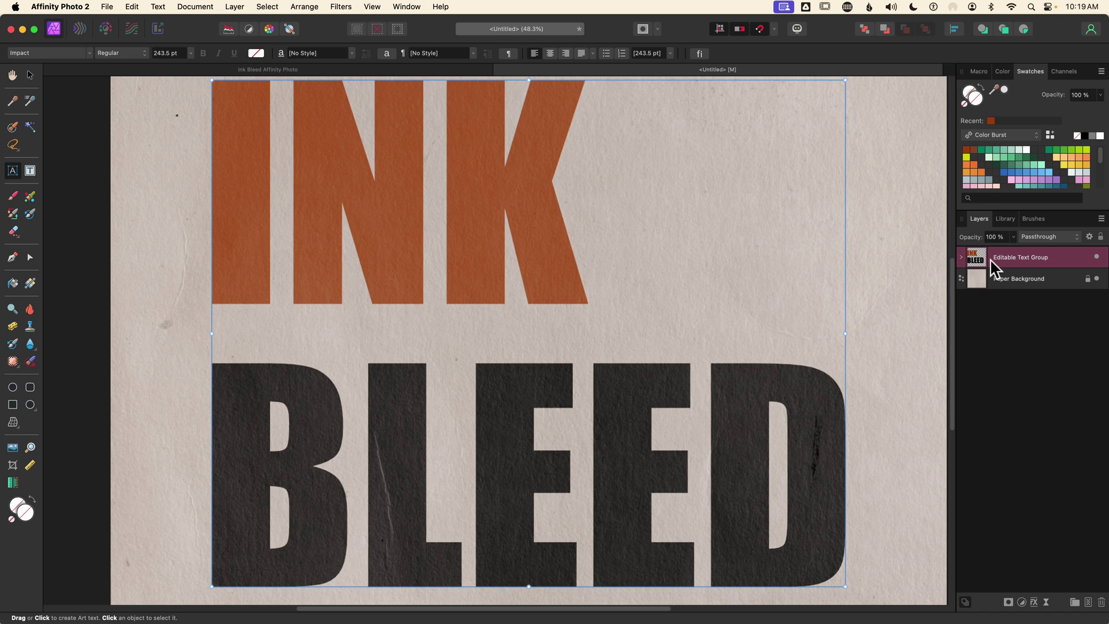
Set the blend mode of the INK BLEED text layer inside the Editable Text Group to Multiply, keeping that layer selected
left_click(960, 260)
left_click(1059, 281)
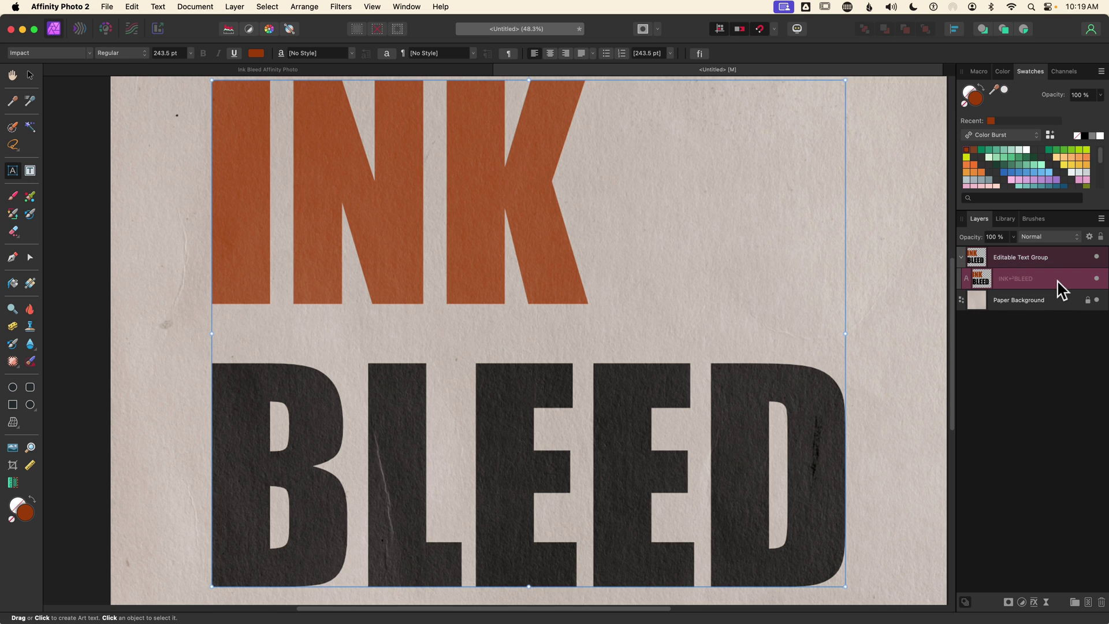
left_click(1036, 238)
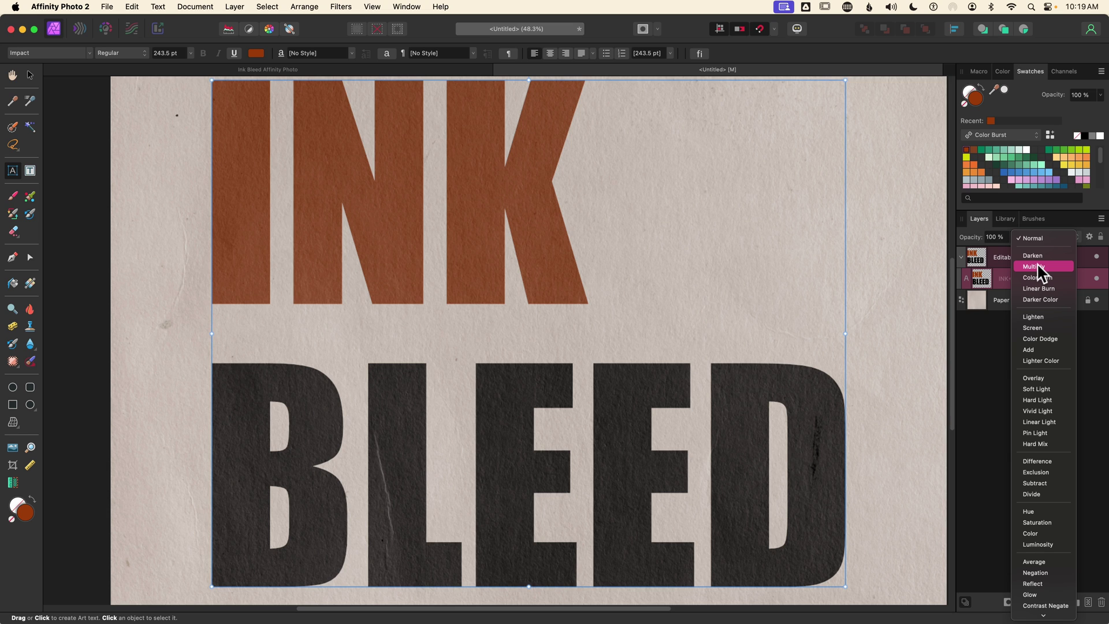
left_click(1037, 265)
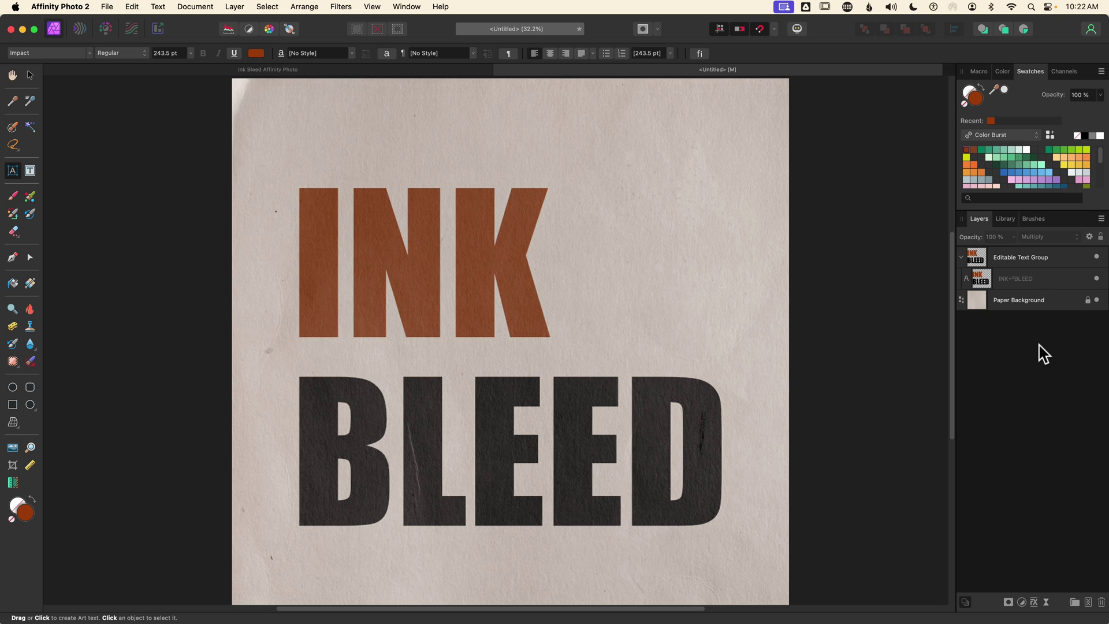
left_click(1030, 283)
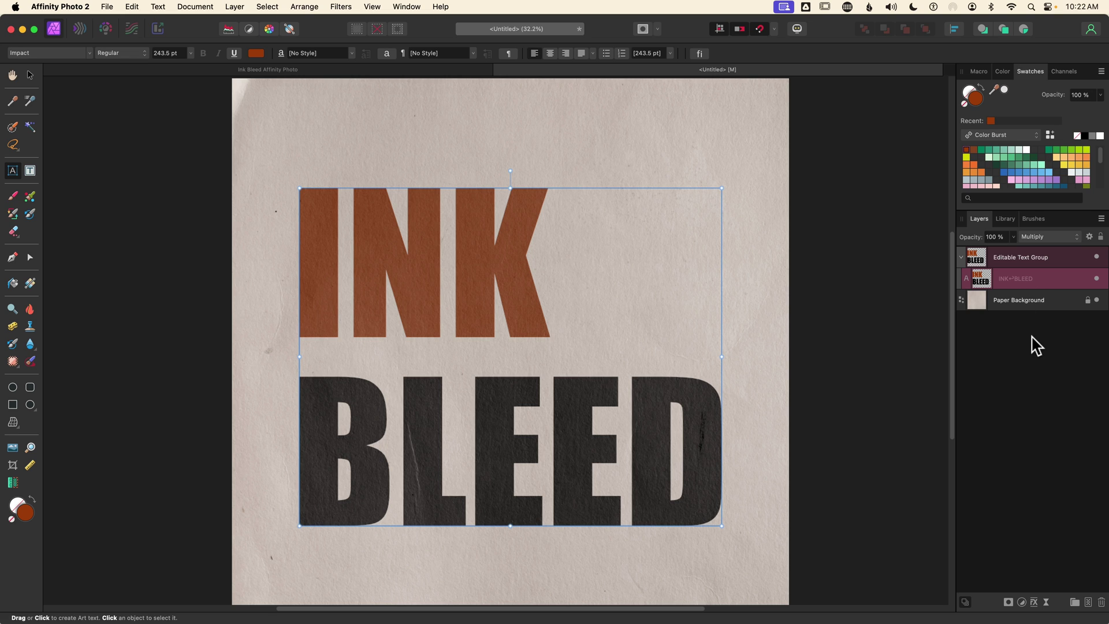
left_click(240, 8)
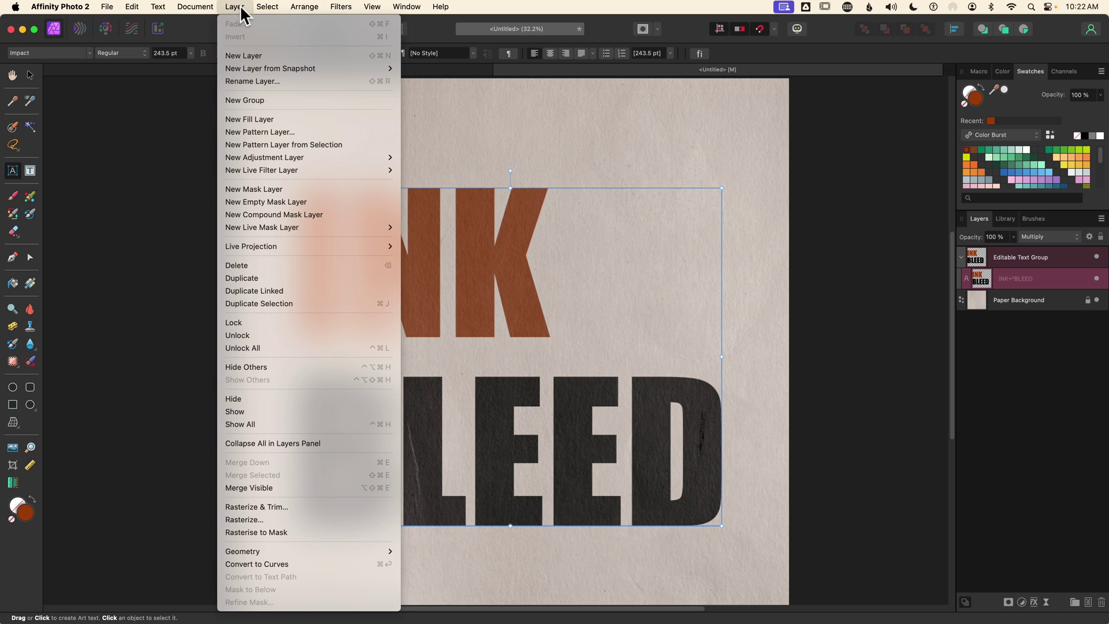
mouse_move(231, 170)
mouse_move(455, 197)
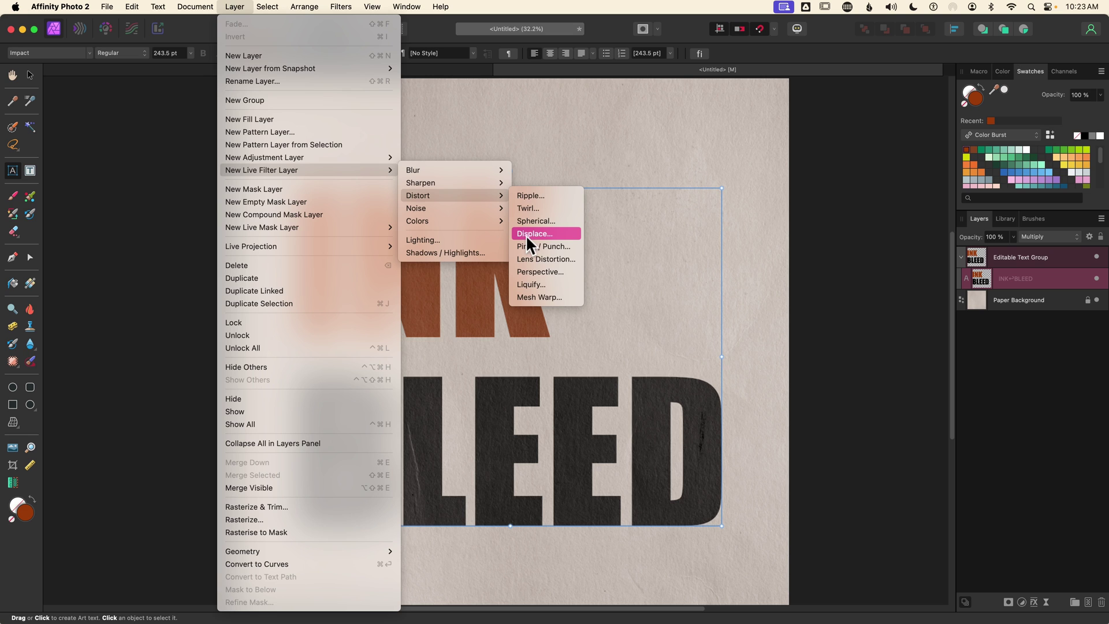
key("Escape")
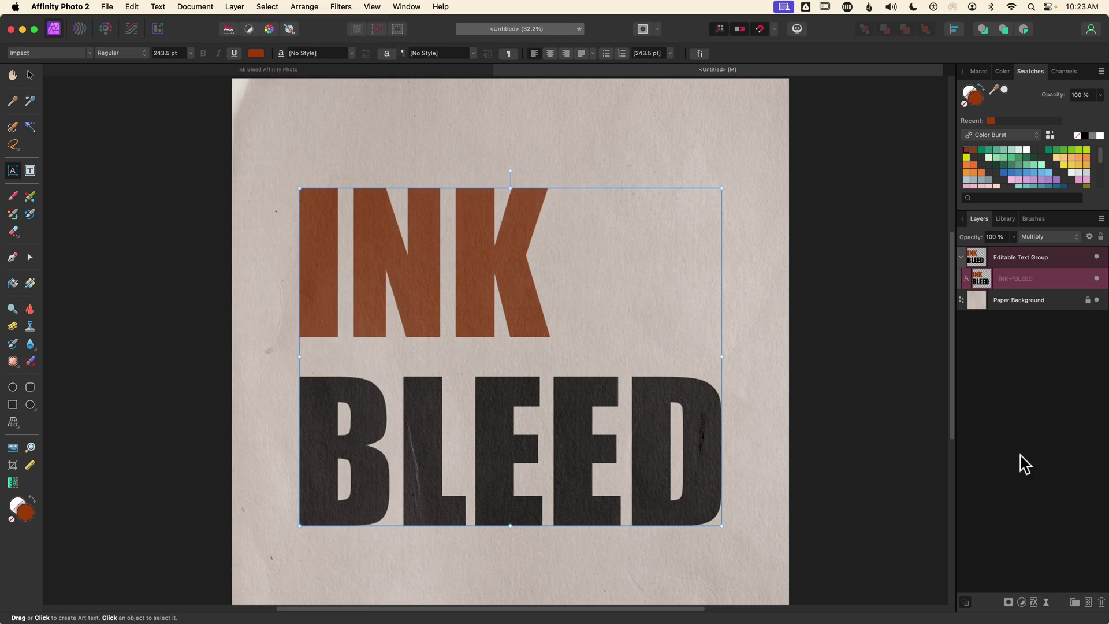
Add a live Displace filter above the text layer and load Texturelabs_Paper_166M.jpg as its displacement map
left_click(1045, 602)
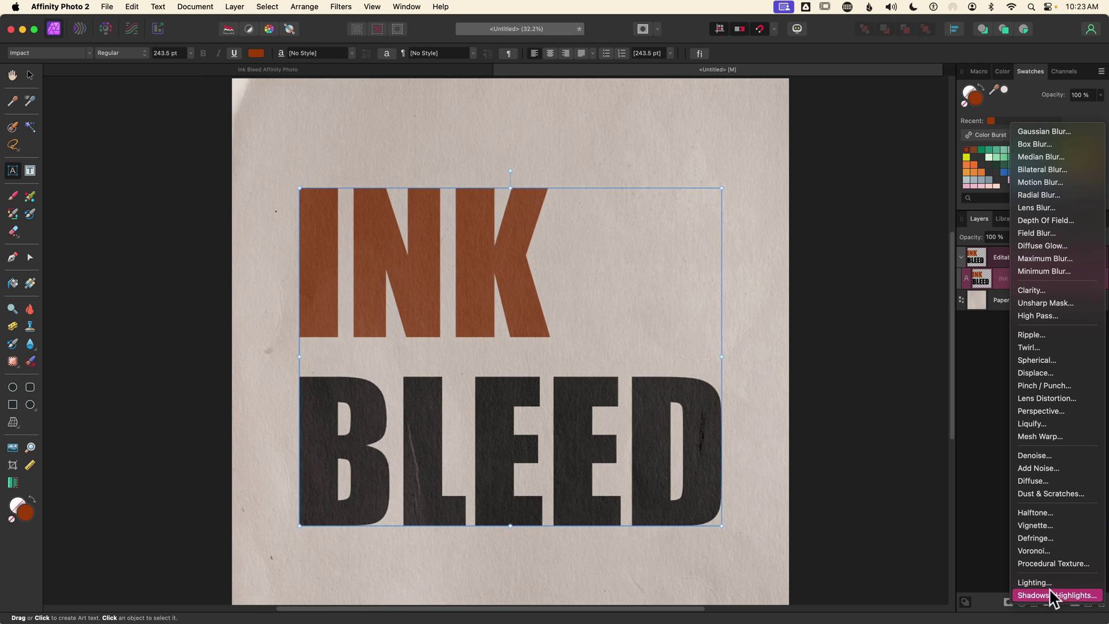
left_click(1054, 374)
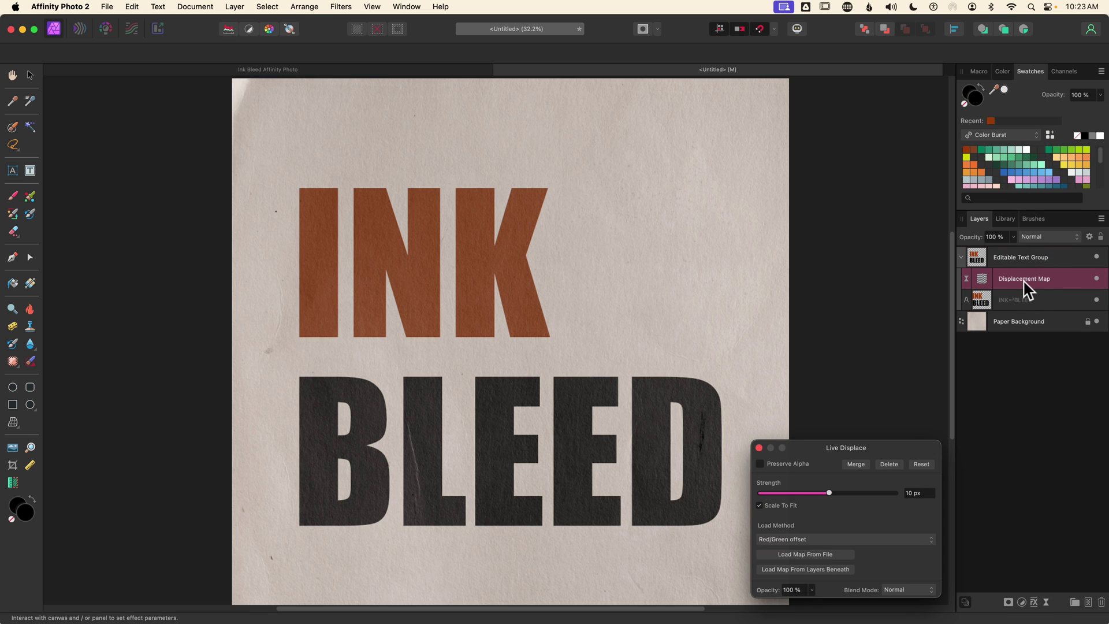
left_click_drag(916, 449, 753, 115)
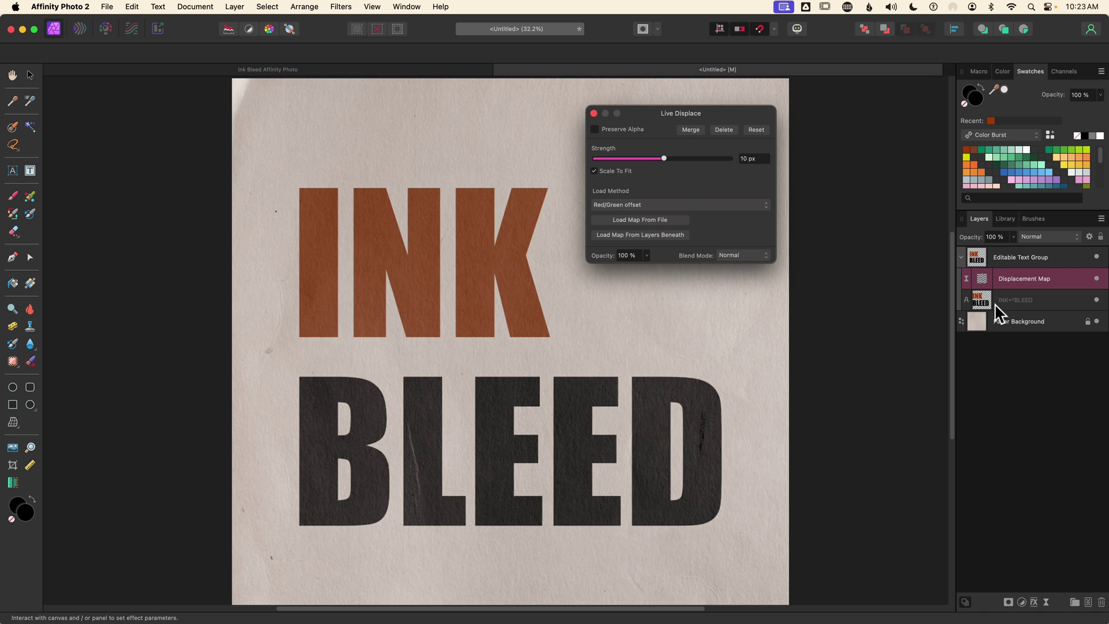
left_click(617, 219)
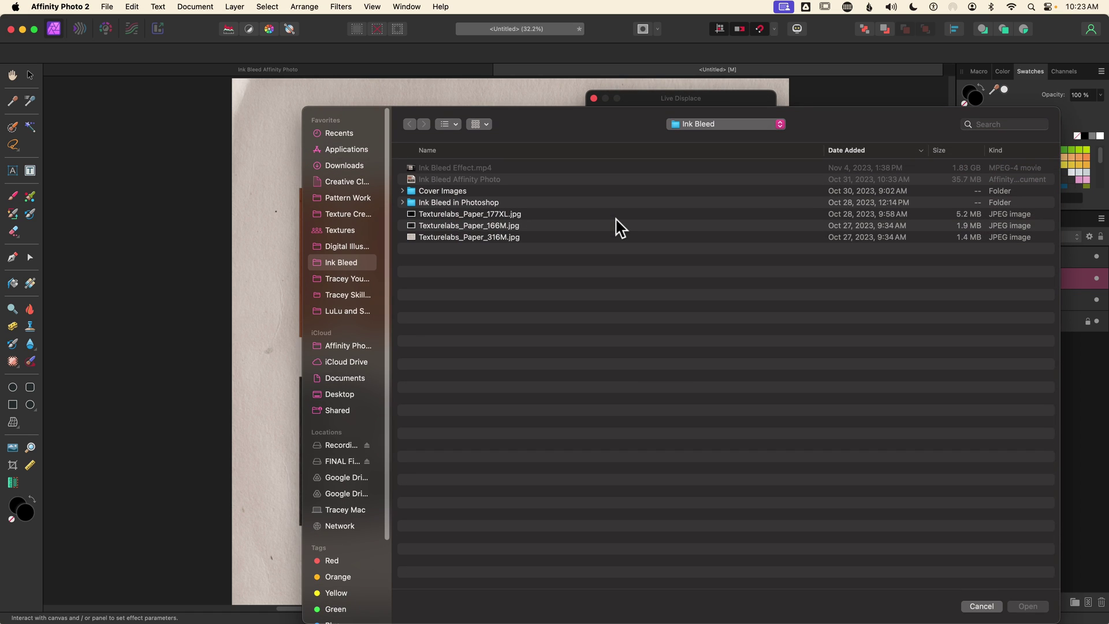
left_click(445, 227)
left_click(1029, 607)
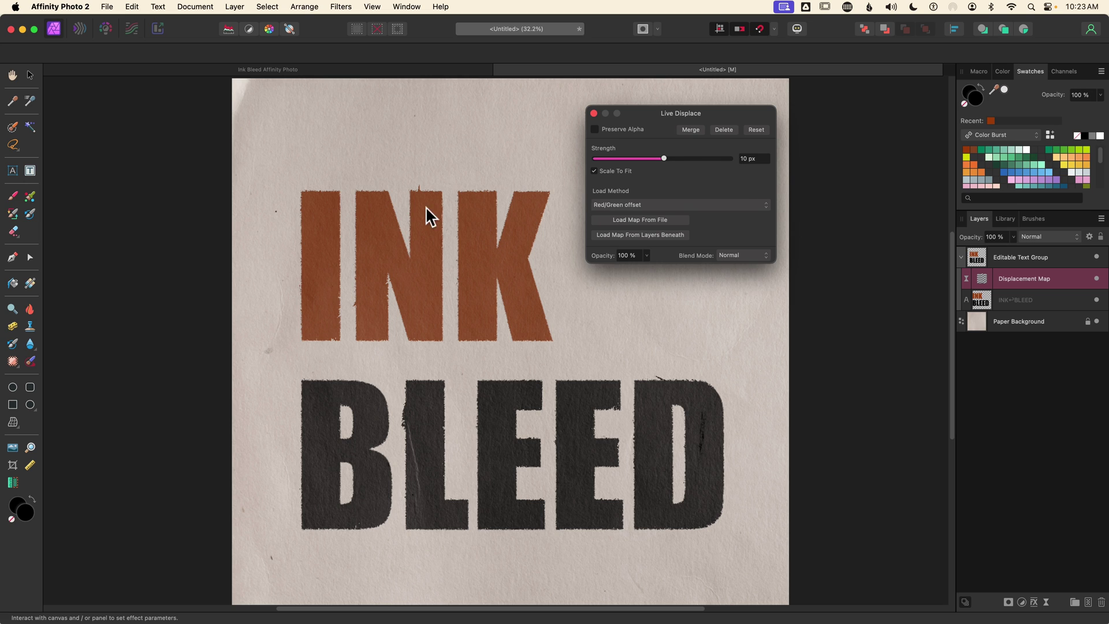
Try displacement strengths of 5 px and 4 px, settle on 3.6 px, and close the filter settings
left_click(757, 160)
type("5")
key("Tab")
left_click(746, 160)
type("4")
key("Tab")
left_click(664, 159)
left_click_drag(666, 160, 664, 162)
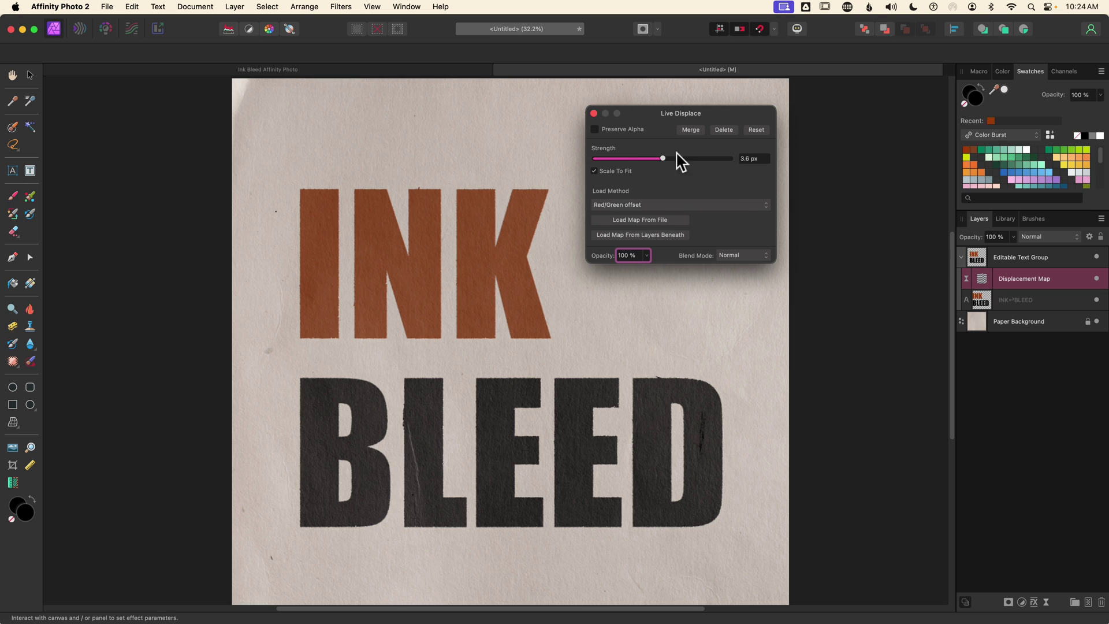
left_click(594, 113)
key("t")
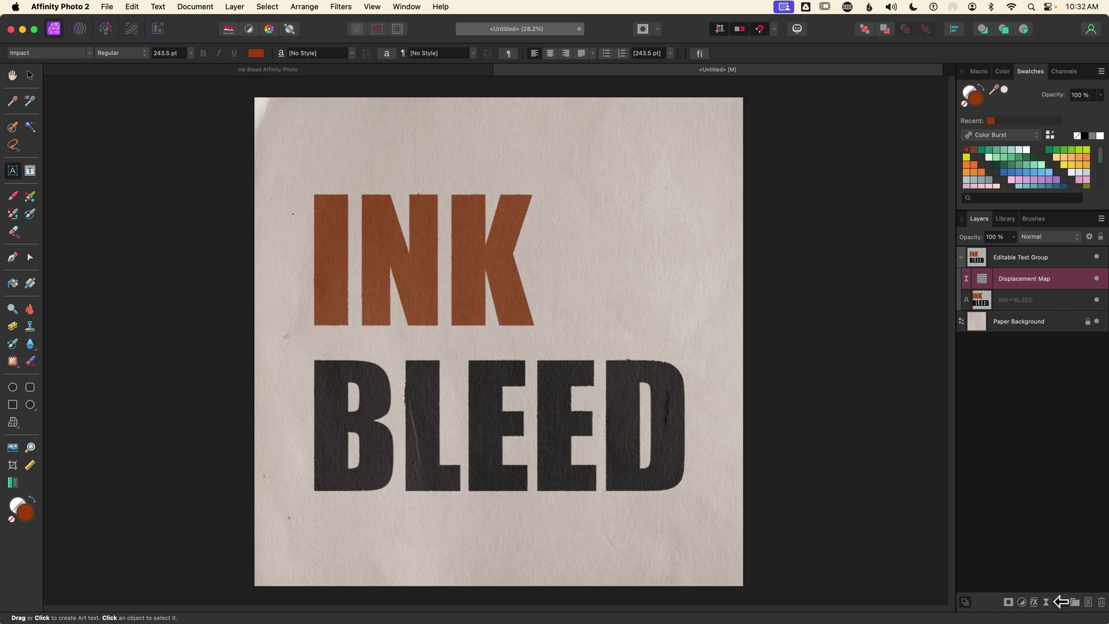
Add a live Field Blur filter above the Displacement Map and move its settings clear of the lettering
left_click(1045, 603)
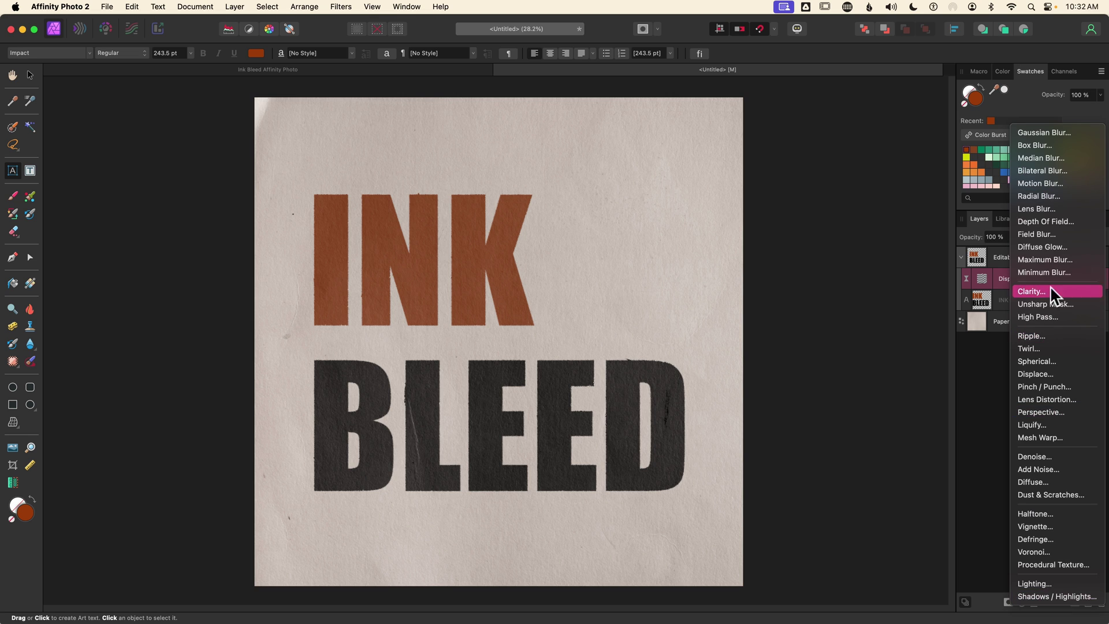
left_click(1037, 238)
left_click_drag(891, 469, 766, 140)
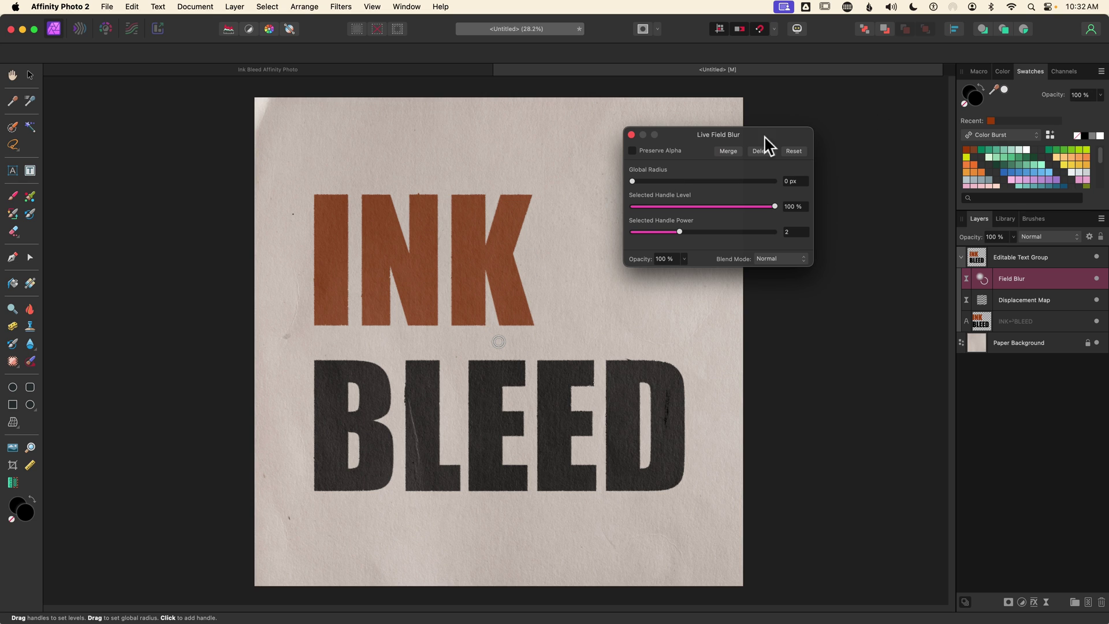
left_click(325, 219)
left_click(436, 210)
left_click(558, 269)
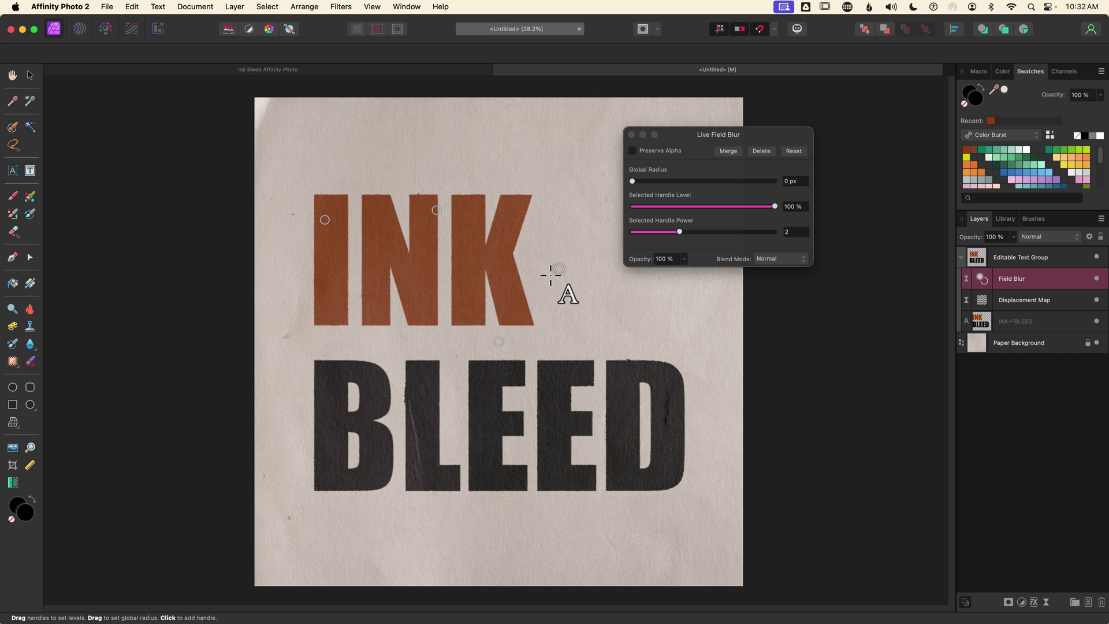
left_click(437, 211)
key("Delete")
key("Delete")
Set the Field Blur global radius to 100 px, test the central handle at 0% level, and return it to 100%
left_click_drag(634, 184, 790, 205)
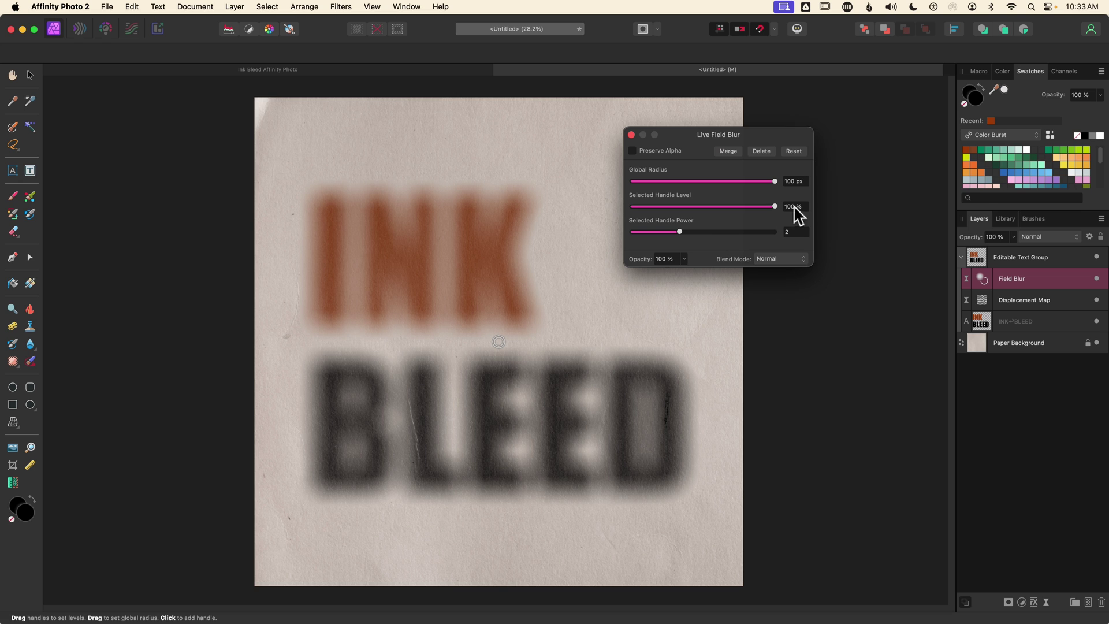
left_click_drag(774, 207, 632, 222)
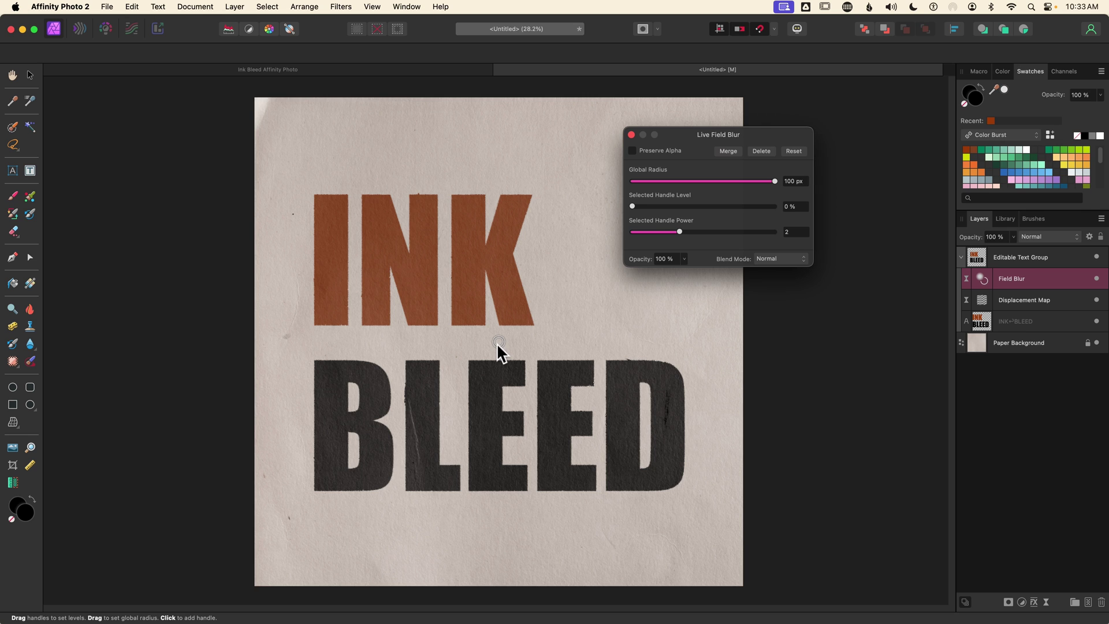
left_click_drag(635, 205, 797, 211)
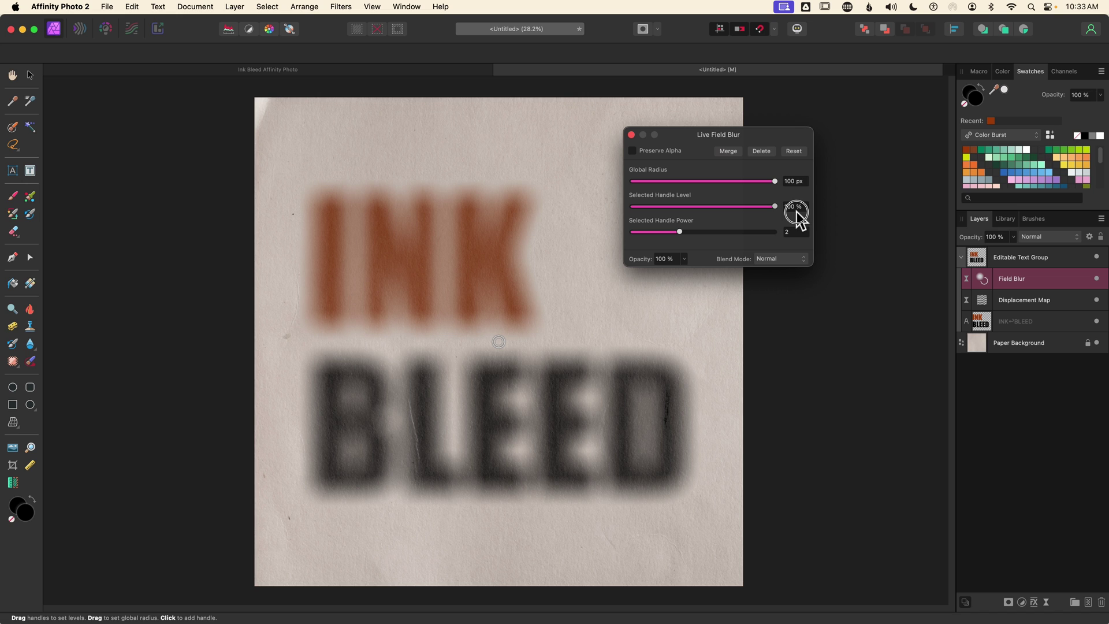
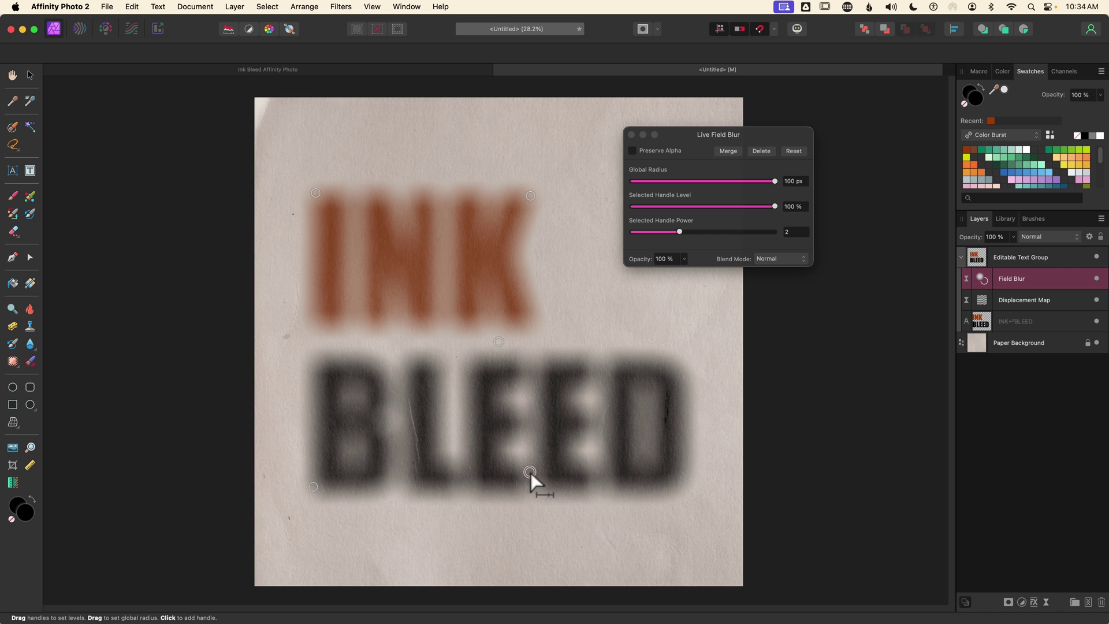
Add a blur handle at the D's upper-right corner, and set the central handle's level to 0% and power to 1.519
left_click(685, 374)
left_click(775, 207)
left_click_drag(775, 208, 612, 218)
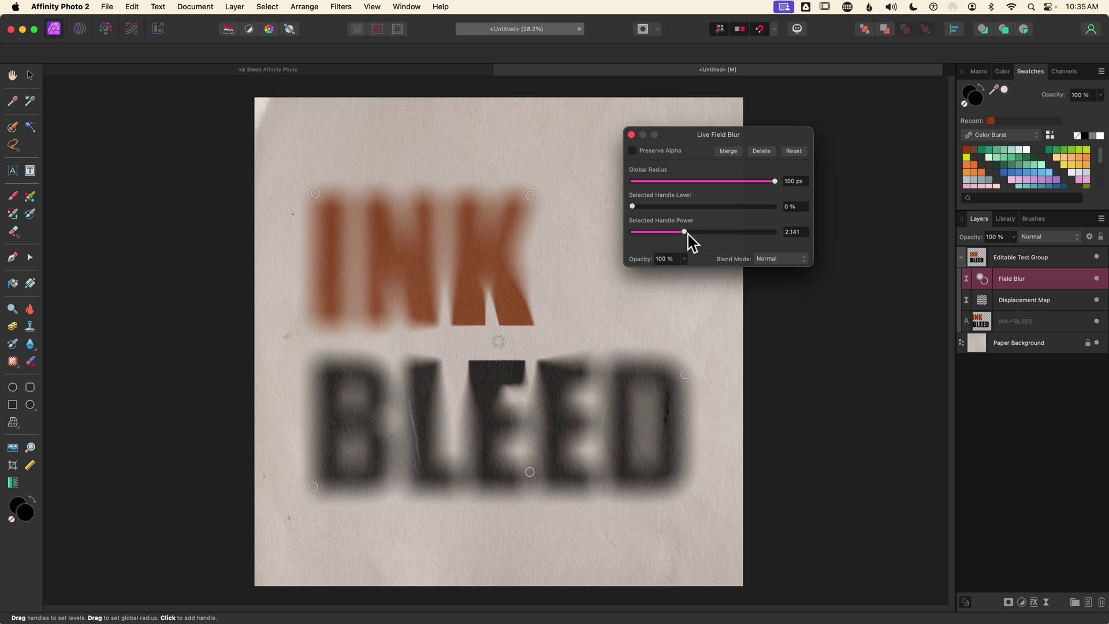
mouse_move(685, 233)
left_mouse_down()
mouse_move(715, 234)
mouse_move(665, 235)
left_mouse_up()
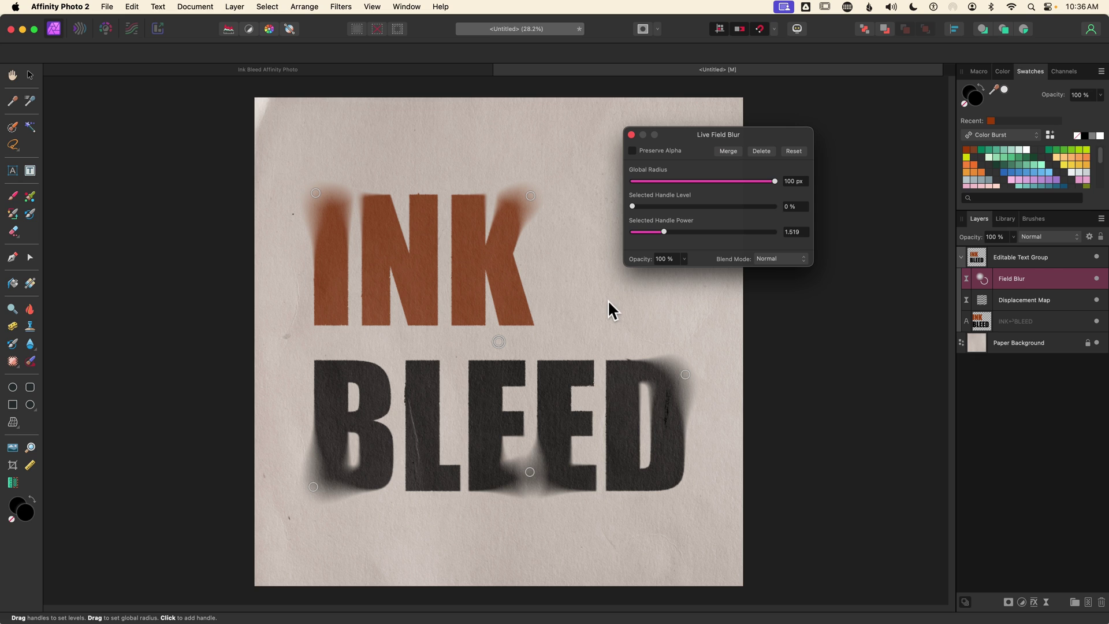
Move the blur handles at the K's upper-right and the I's upper-left corners outward, away from the letters
left_click(526, 193)
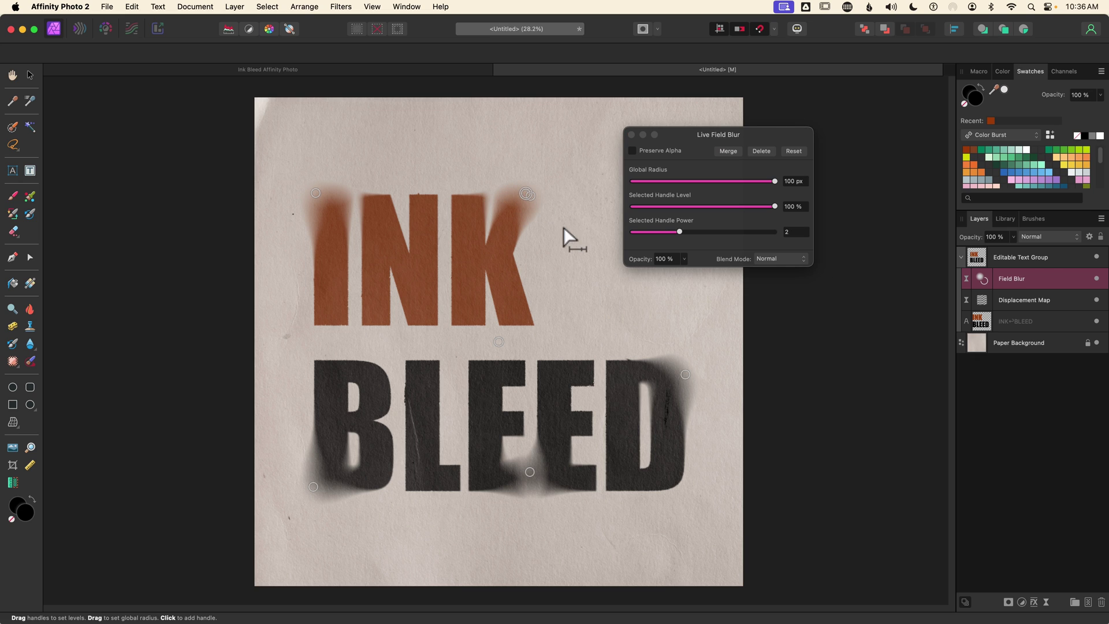
key("super+z")
left_click_drag(531, 197, 549, 184)
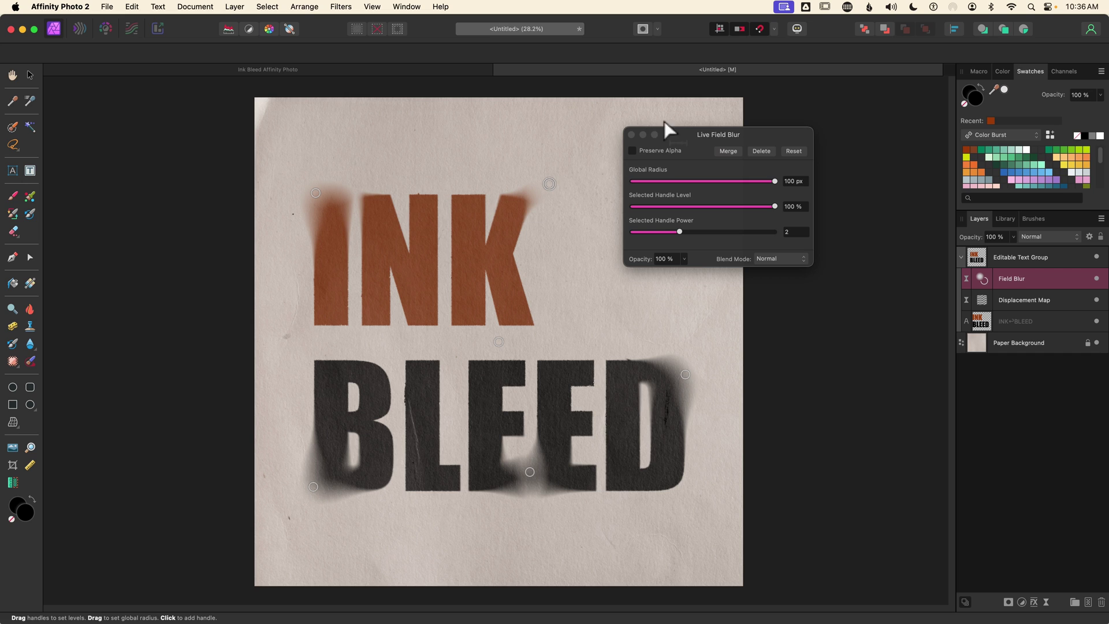
left_click_drag(549, 181, 554, 175)
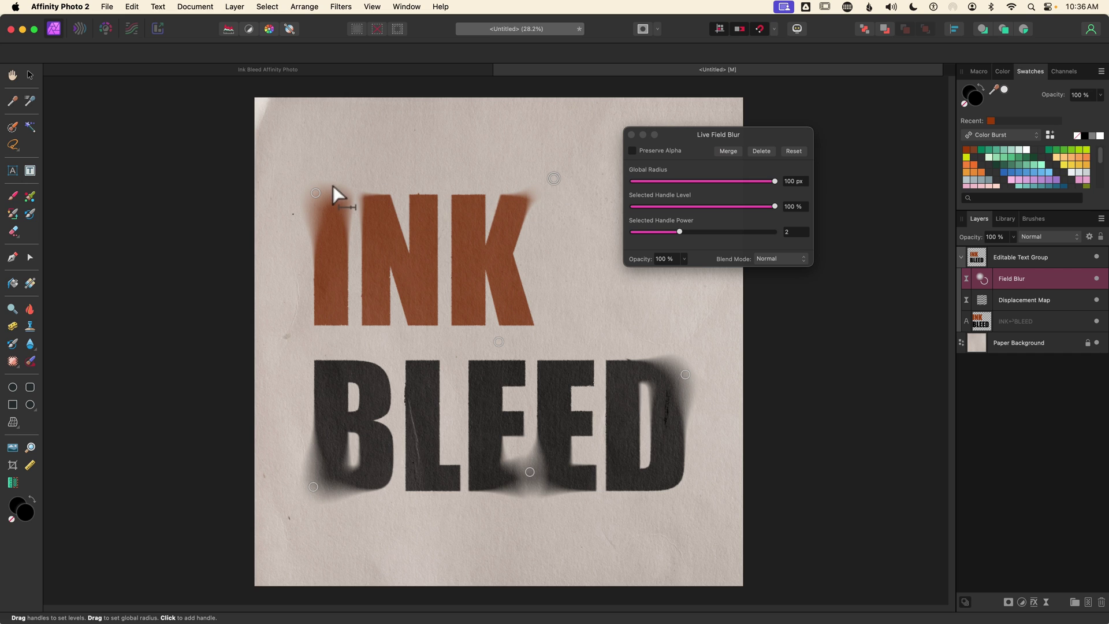
left_click_drag(315, 193, 289, 179)
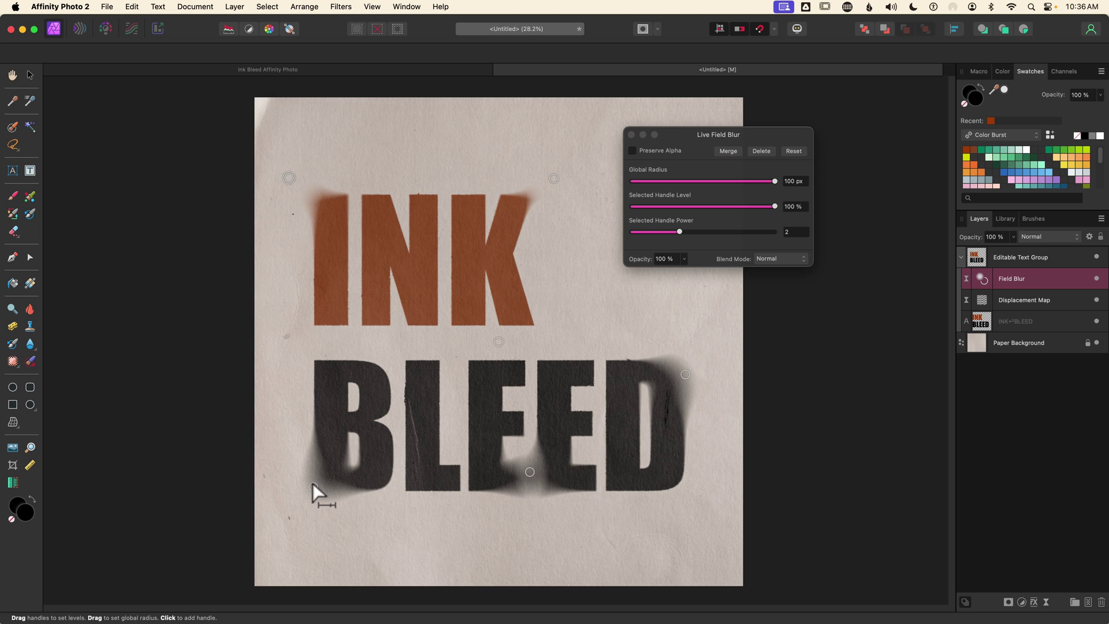
Move the handle at the B's lower-left corner outward with slightly higher power, and shift the D's handle outward and down
left_click_drag(312, 486, 307, 493)
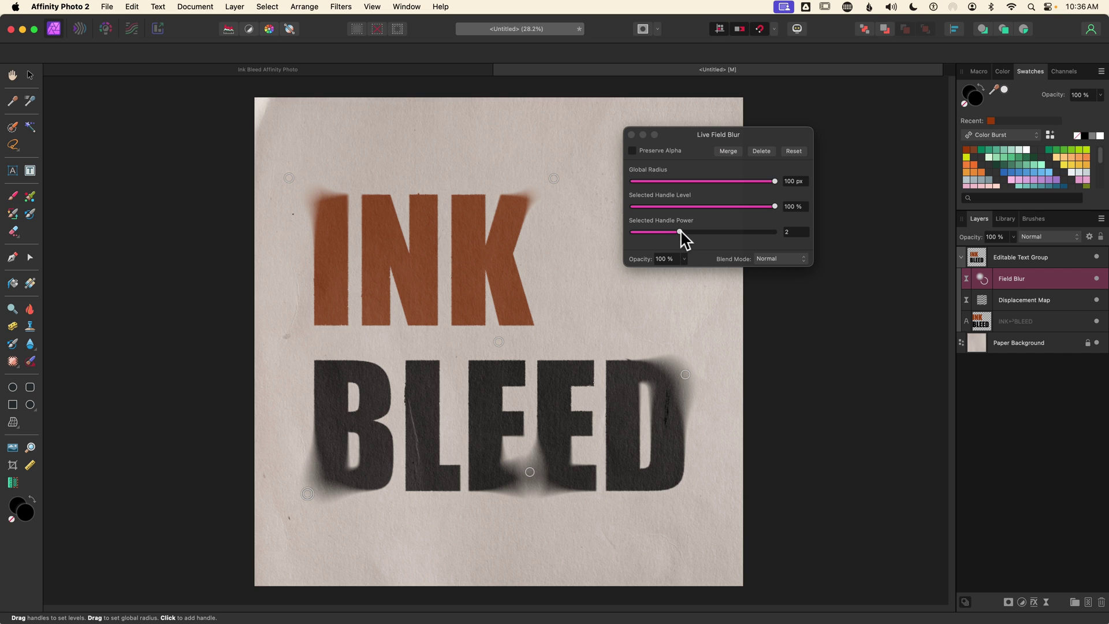
left_click_drag(679, 231, 688, 233)
left_click(686, 379)
left_click_drag(688, 380, 695, 387)
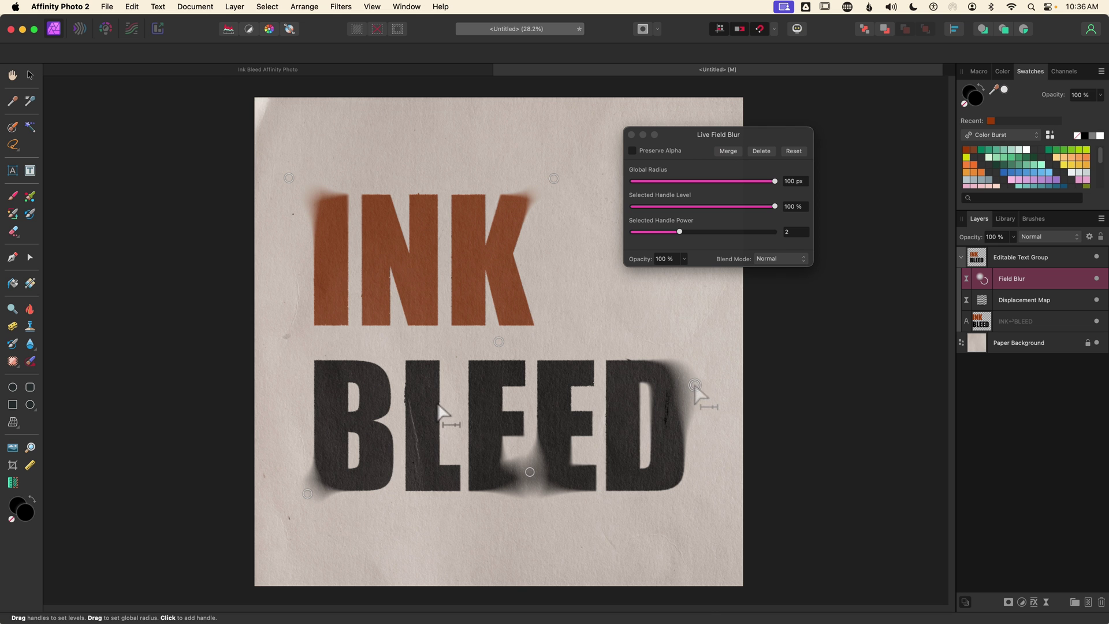
Add a blur handle on the right edge of the L's stem with a level of 36% and power of 2.11
scroll(434, 411, "up", 5)
scroll(433, 409, "up", 1)
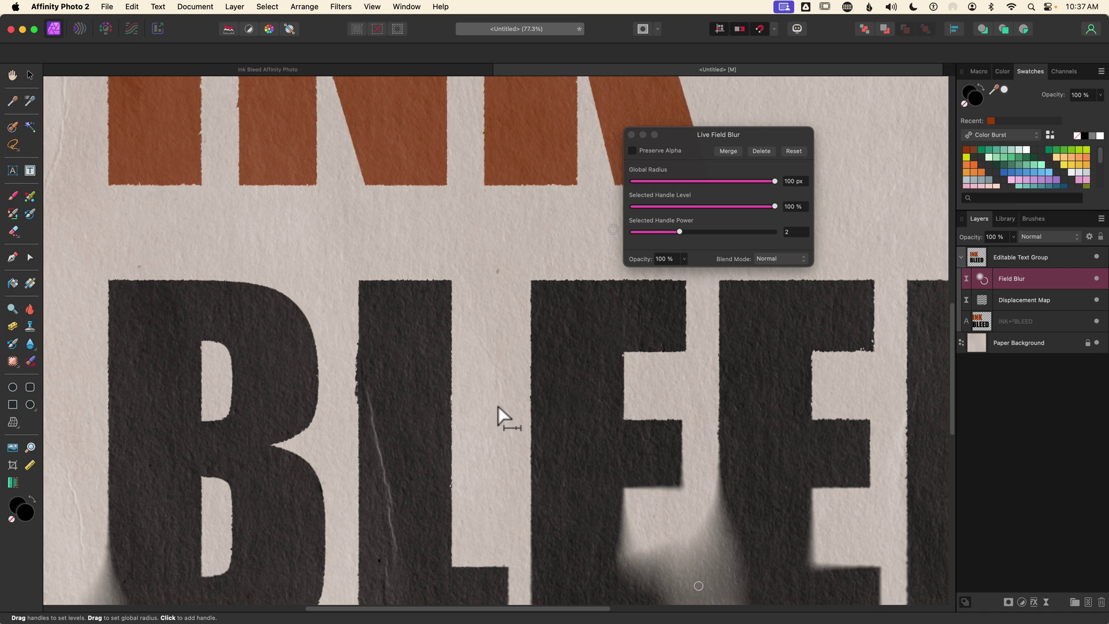
left_click(453, 372)
left_click_drag(634, 207, 650, 209)
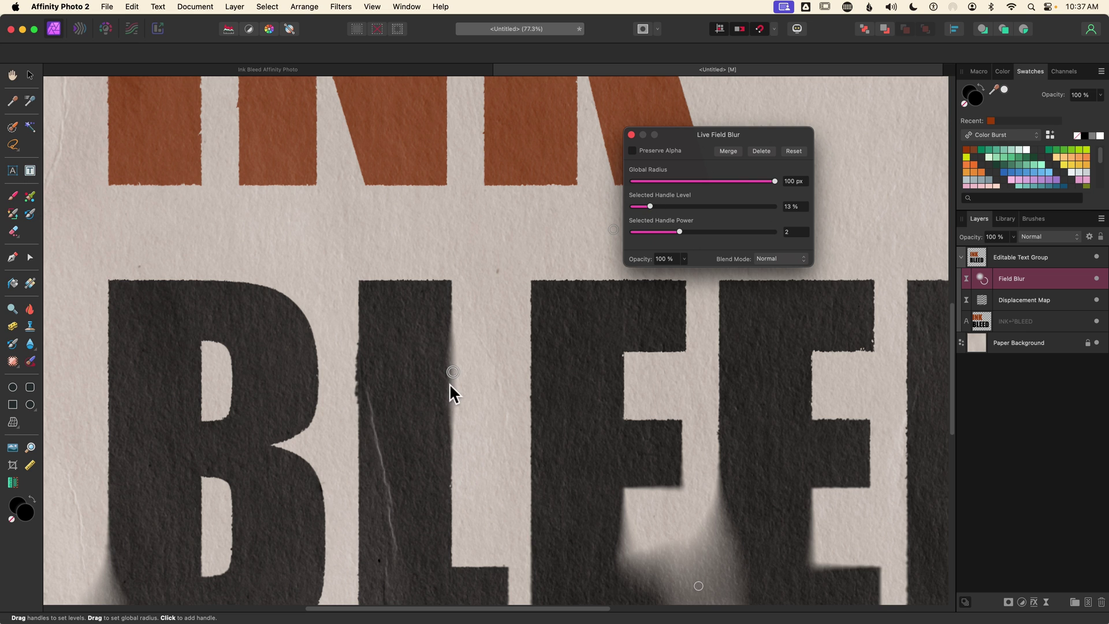
left_click_drag(649, 206, 685, 208)
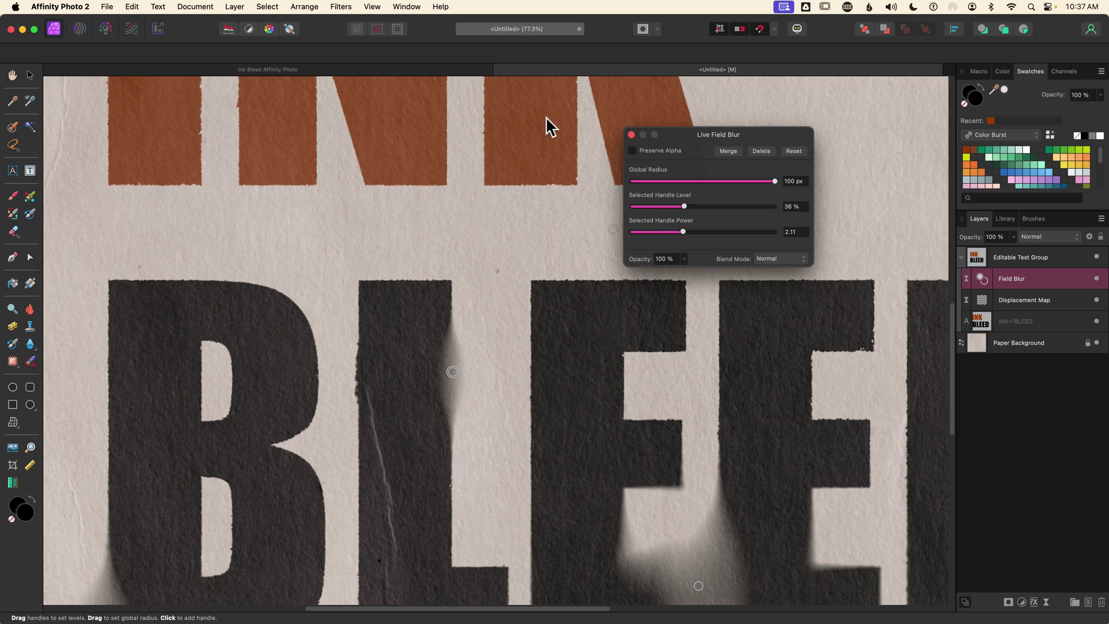
Add a blur handle on the right edge of the N in INK and raise its level for a slight local bleed
scroll(317, 235, "up", 5)
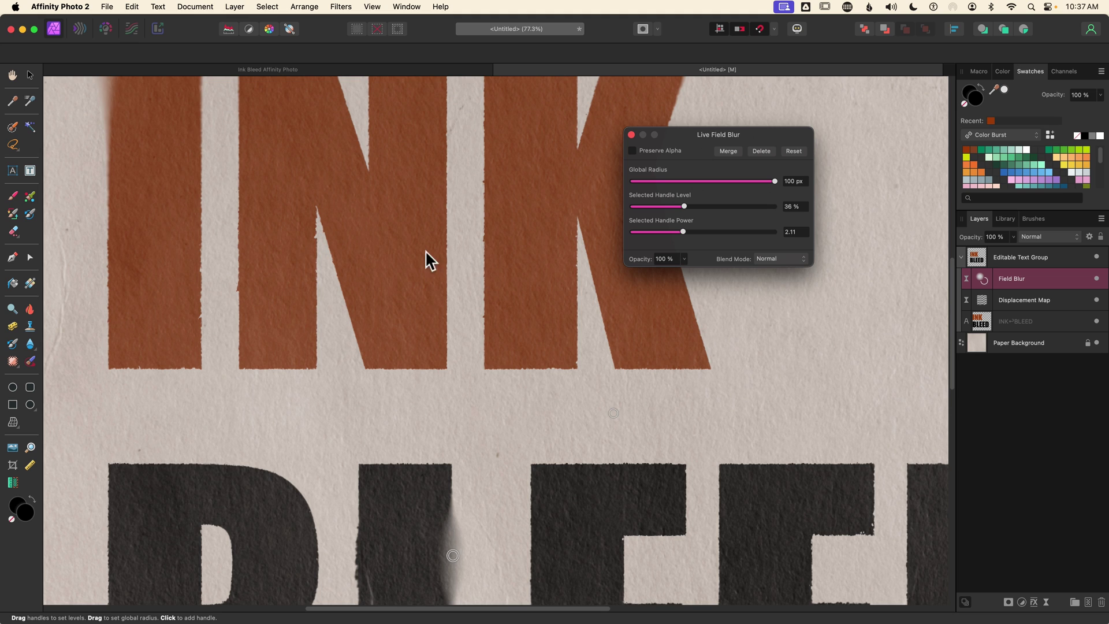
left_click(448, 242)
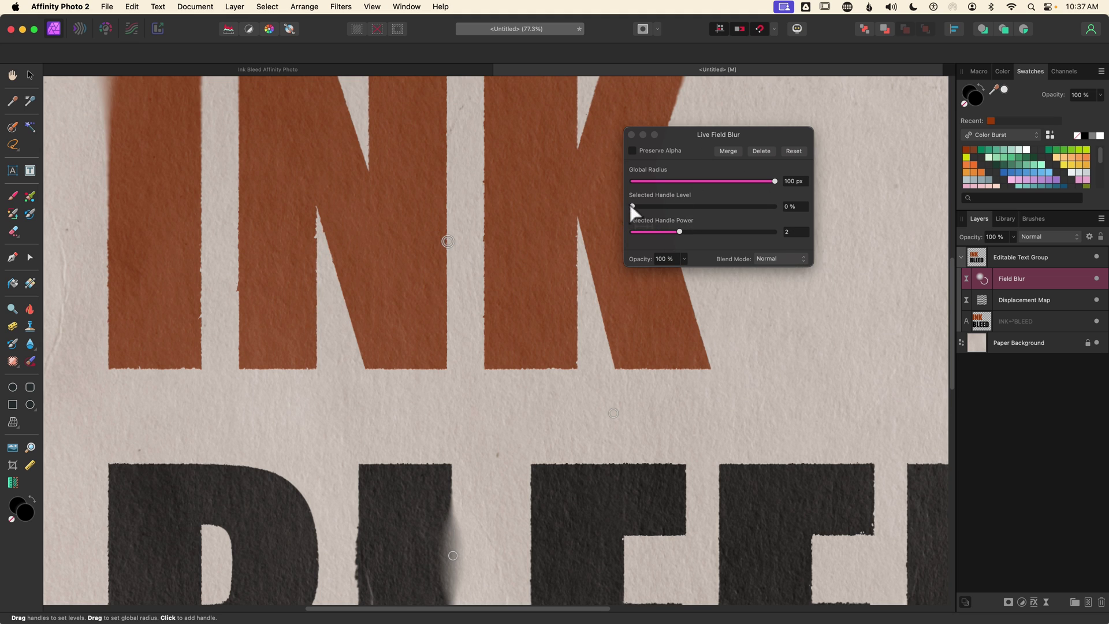
left_click_drag(632, 205, 691, 232)
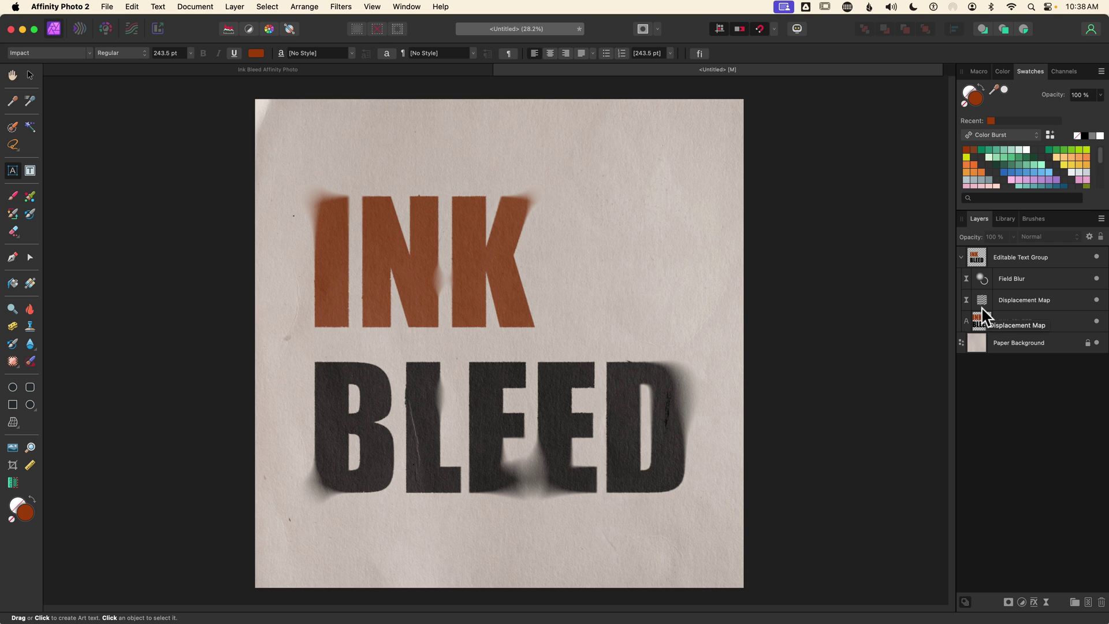
Delete the blur handle on the N's right edge and set the L handle's level to 22% and power to 2.313
double_click(981, 280)
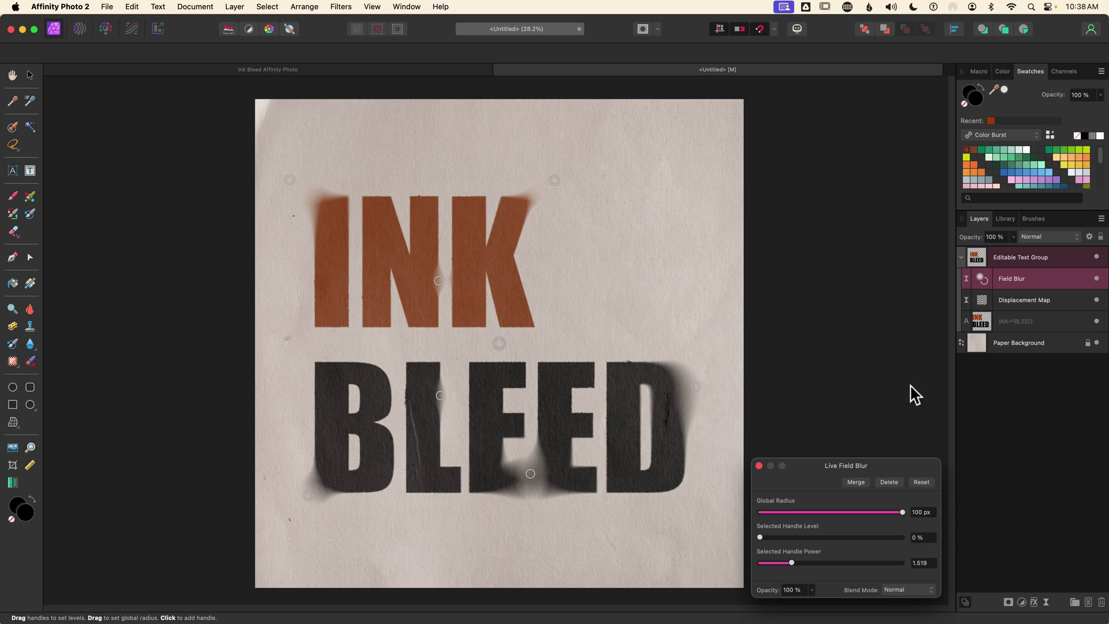
left_click_drag(892, 462, 873, 190)
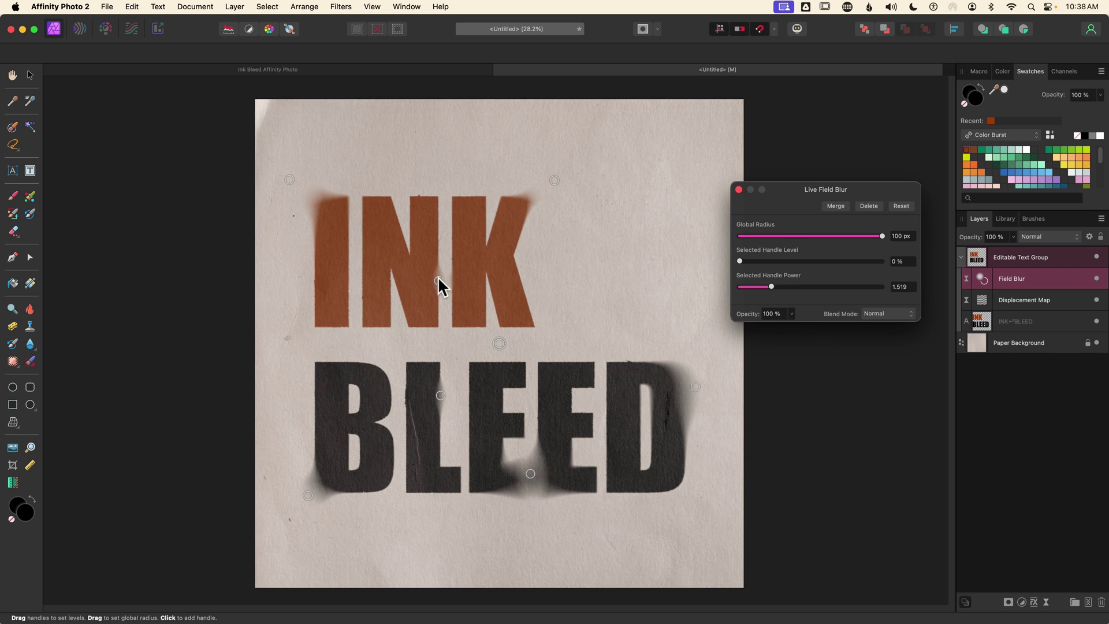
left_click(438, 280)
key("Delete")
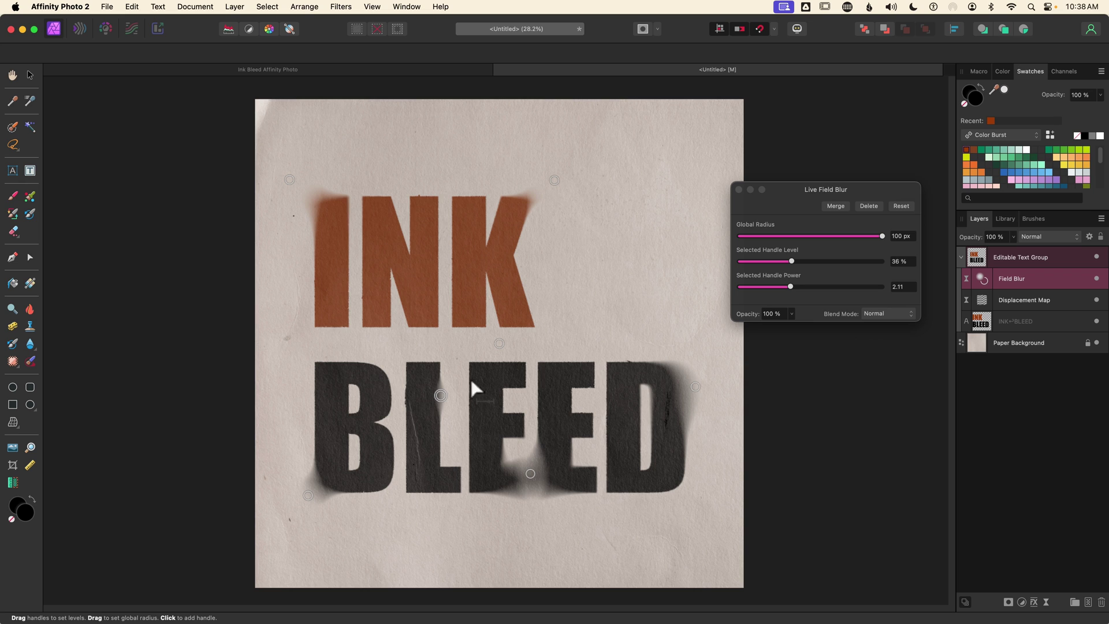
left_click_drag(792, 262, 796, 287)
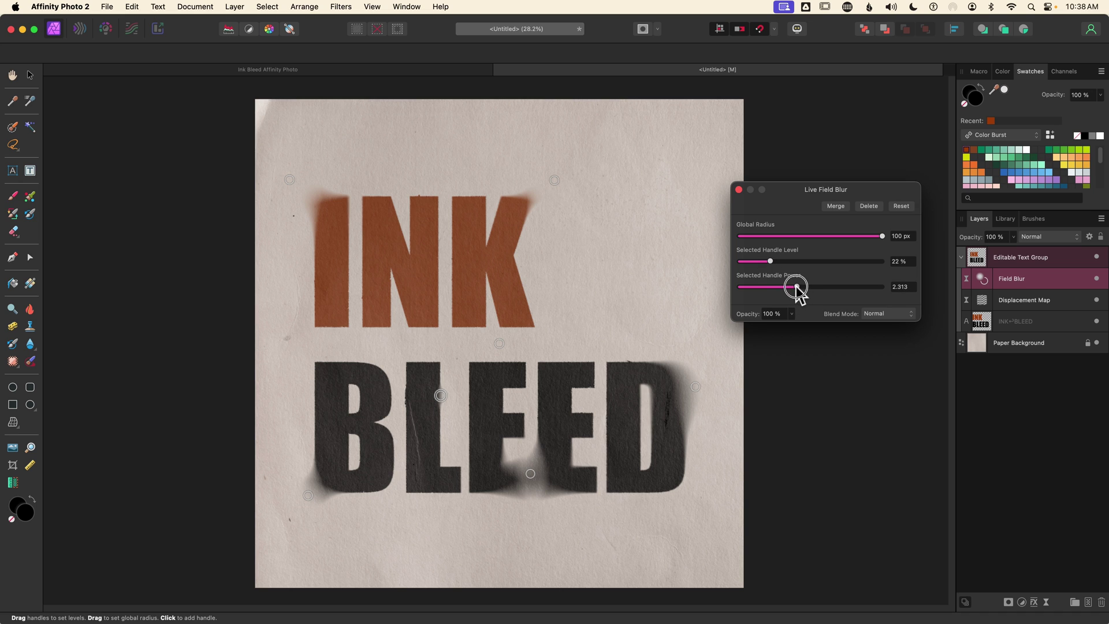
left_click(738, 189)
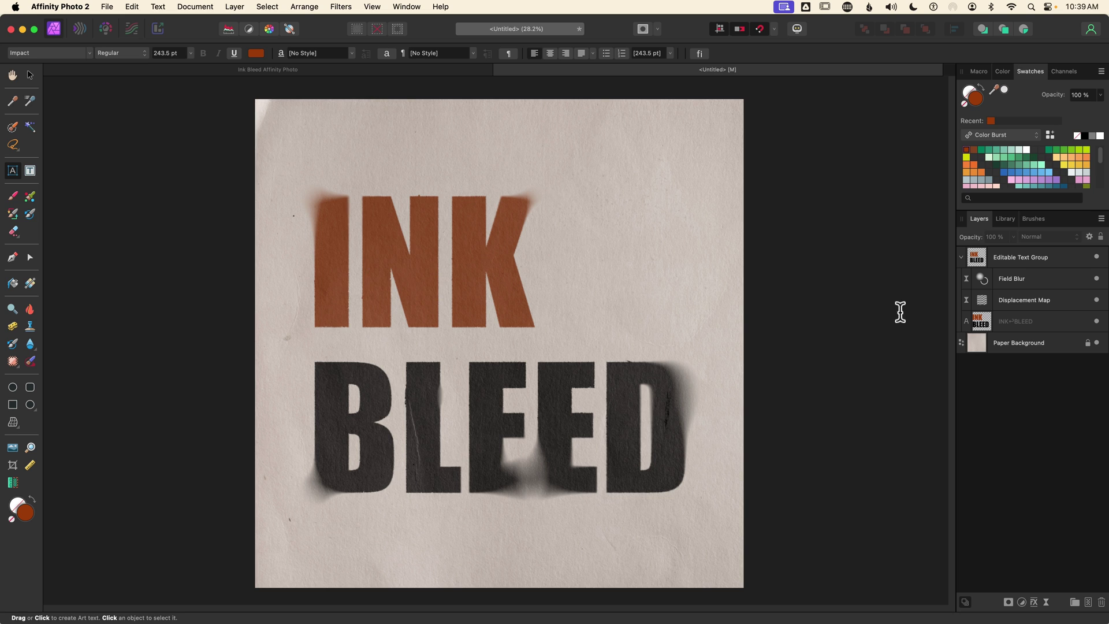
Place the Texturelabs_Paper_177XL.jpg texture inside the INK BLEED text layer, sized and positioned to cover both words
left_click(1026, 321)
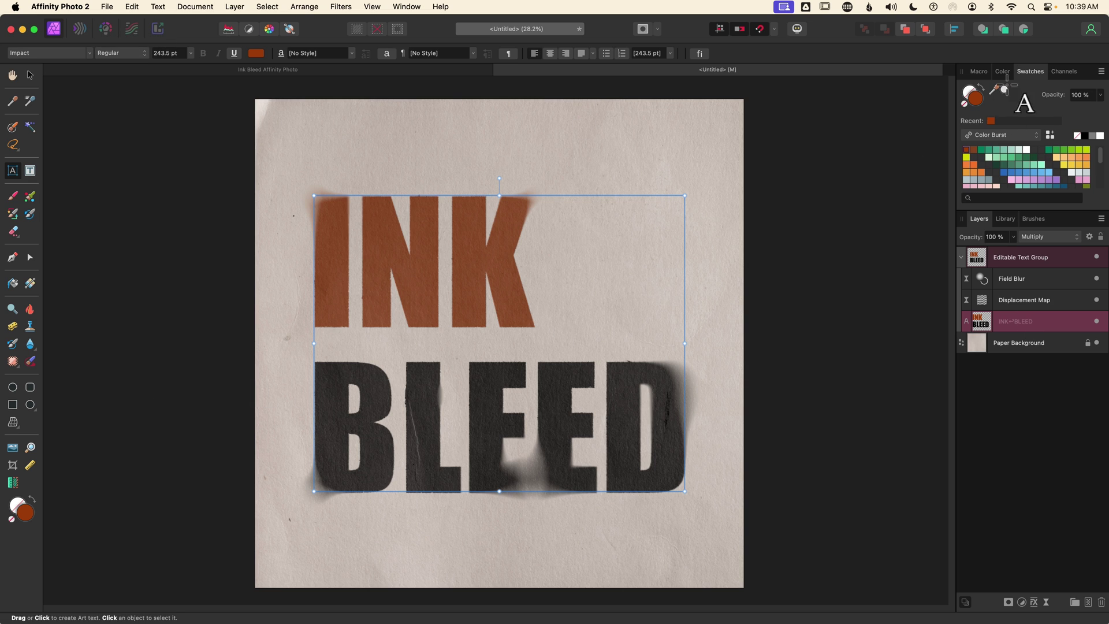
left_click(1024, 31)
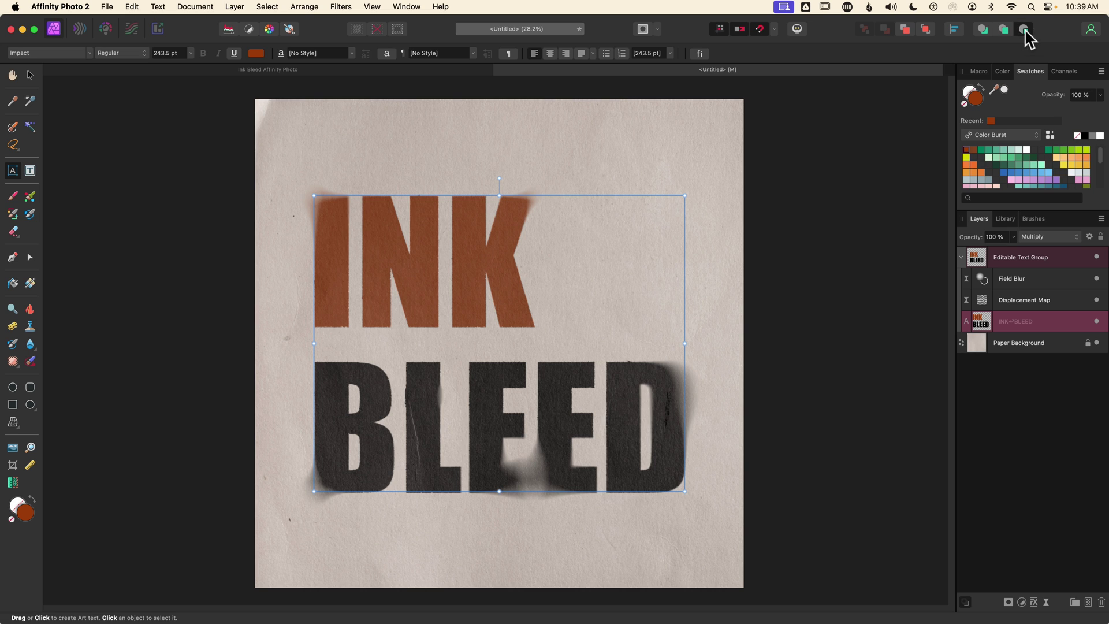
left_click(13, 450)
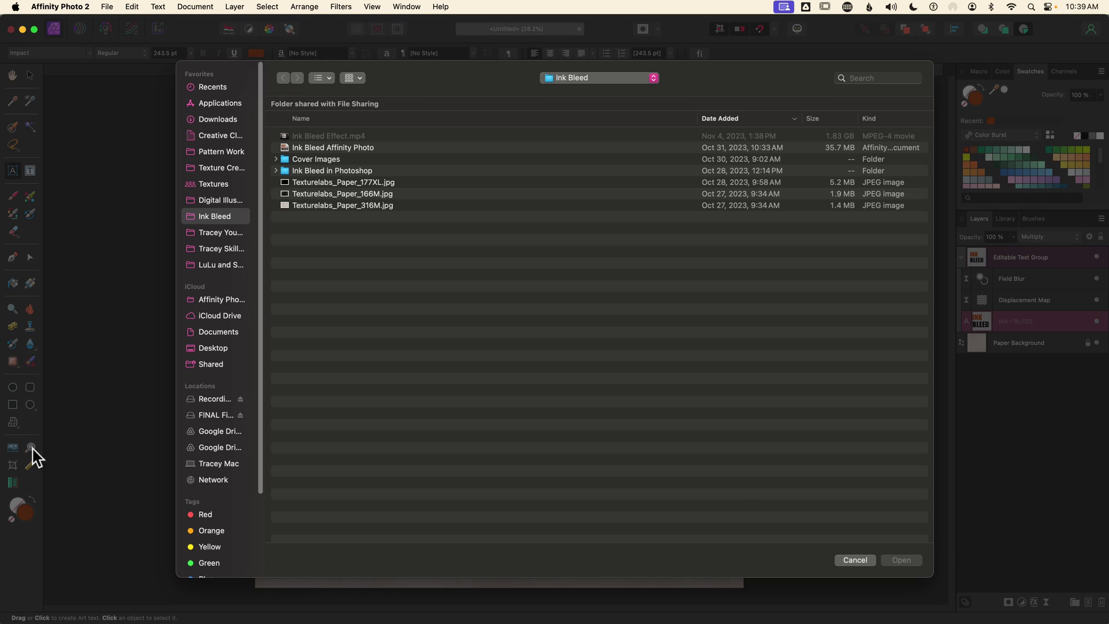
left_click(353, 182)
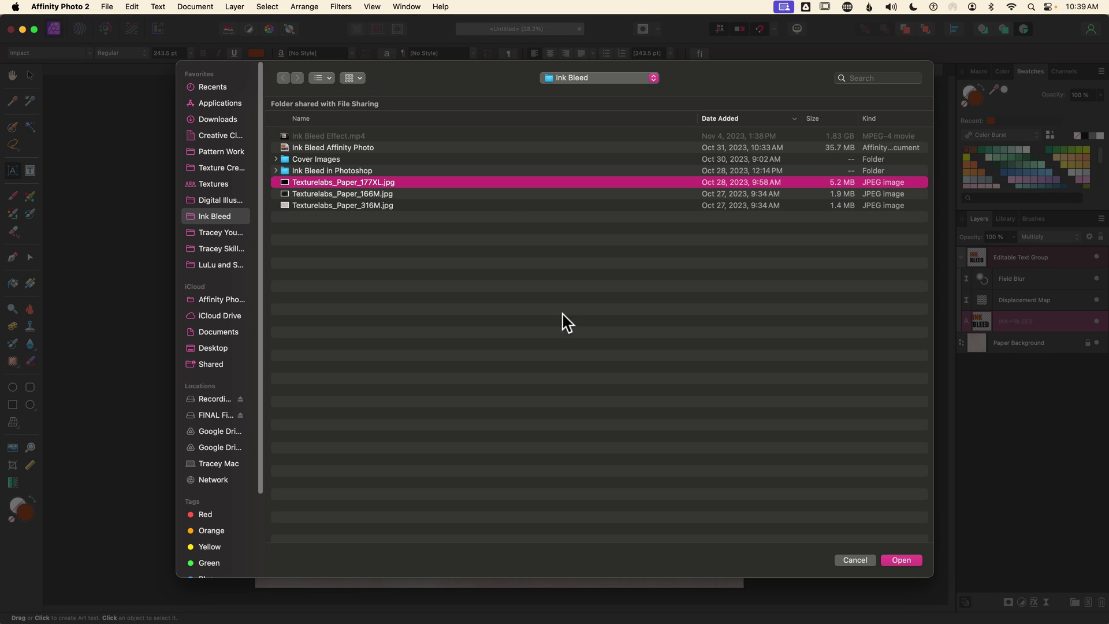
left_click(902, 560)
mouse_move(261, 167)
left_mouse_down()
mouse_move(564, 421)
mouse_move(810, 578)
left_mouse_up()
left_click_drag(442, 272, 439, 289)
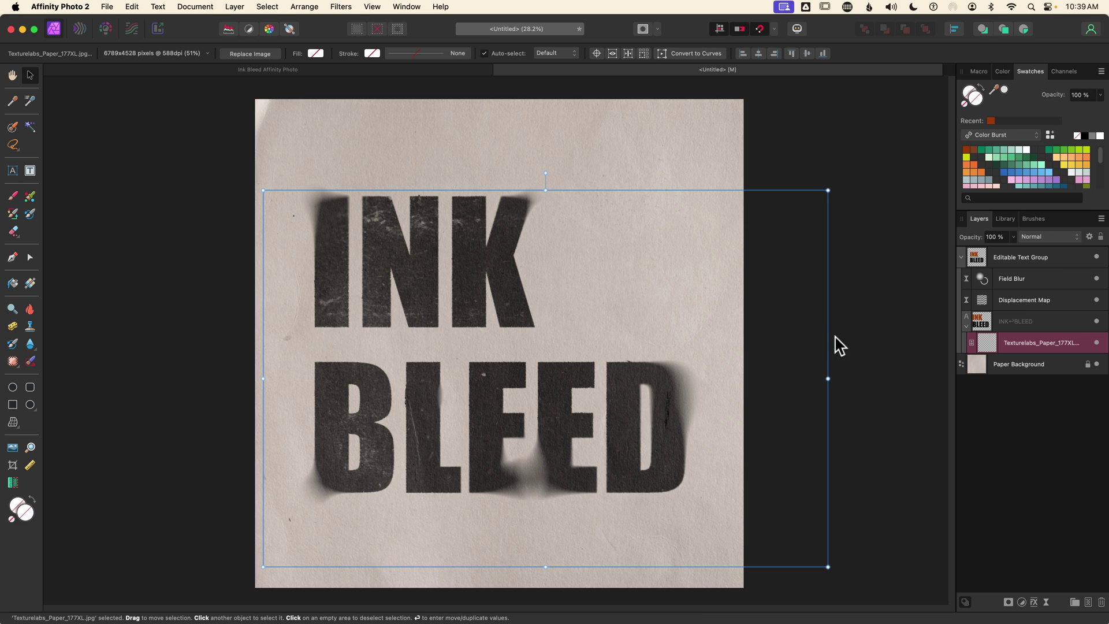
Set the placed paper texture's blend mode to Screen and its opacity to 58%, and deselect it
left_click(1044, 236)
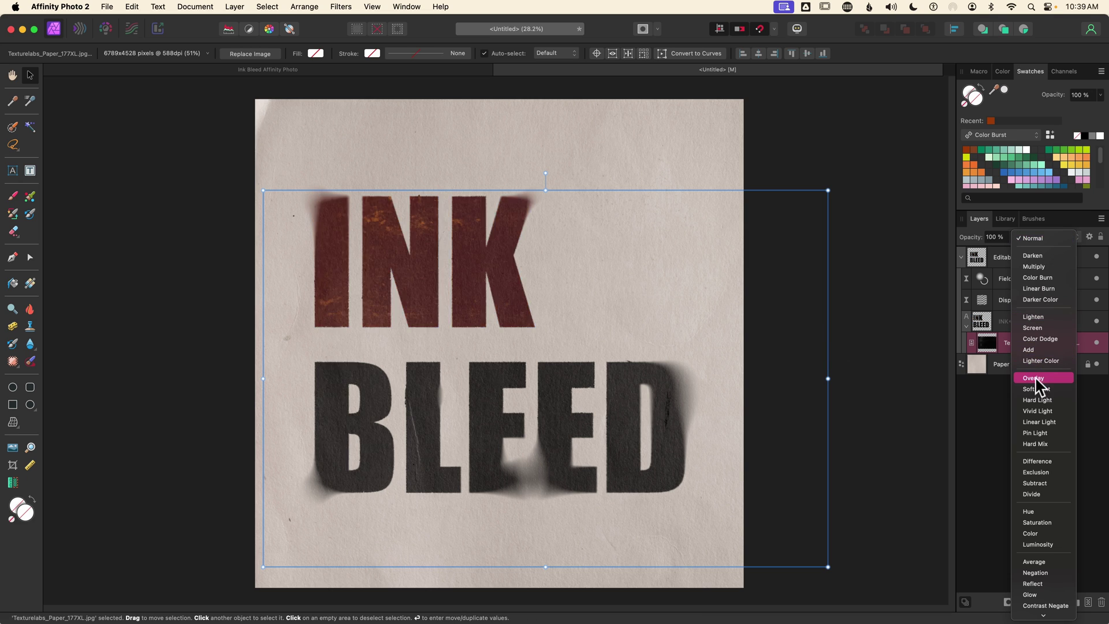
left_click(1036, 329)
left_click_drag(1012, 236, 972, 249)
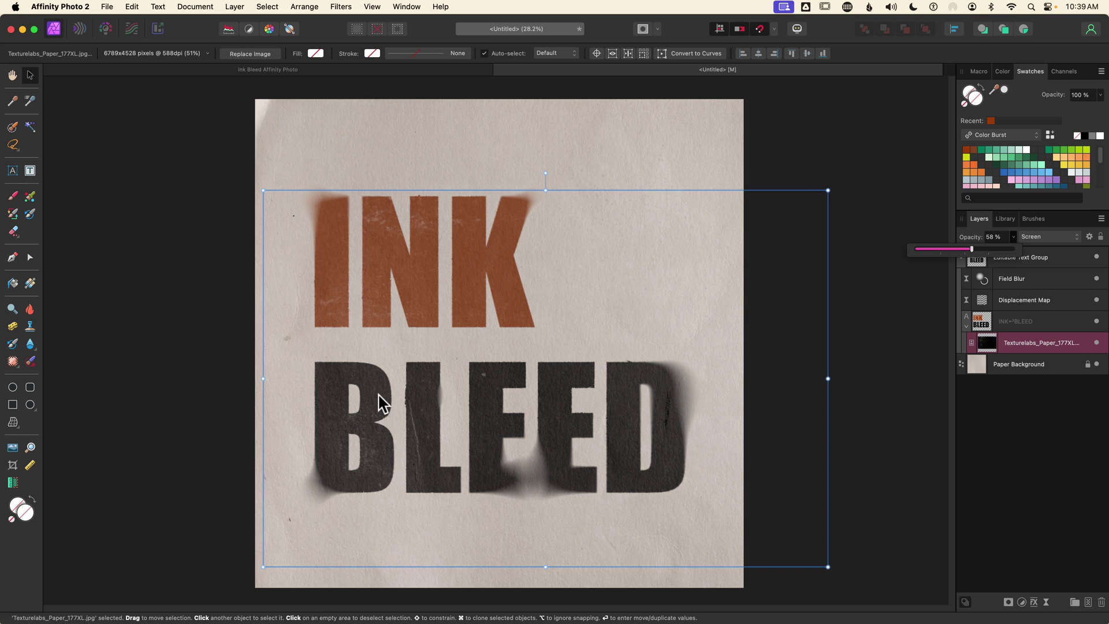
left_click(886, 421)
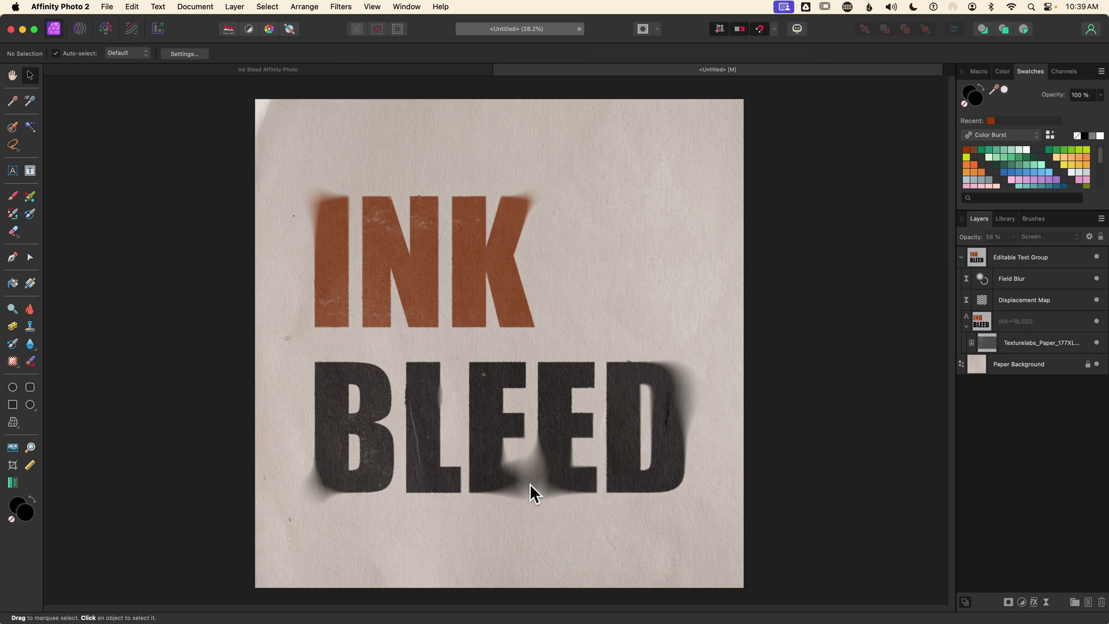
Set the level of the blur handle between the bottoms of the two E's in BLEED to 75%
scroll(543, 433, "down", 3)
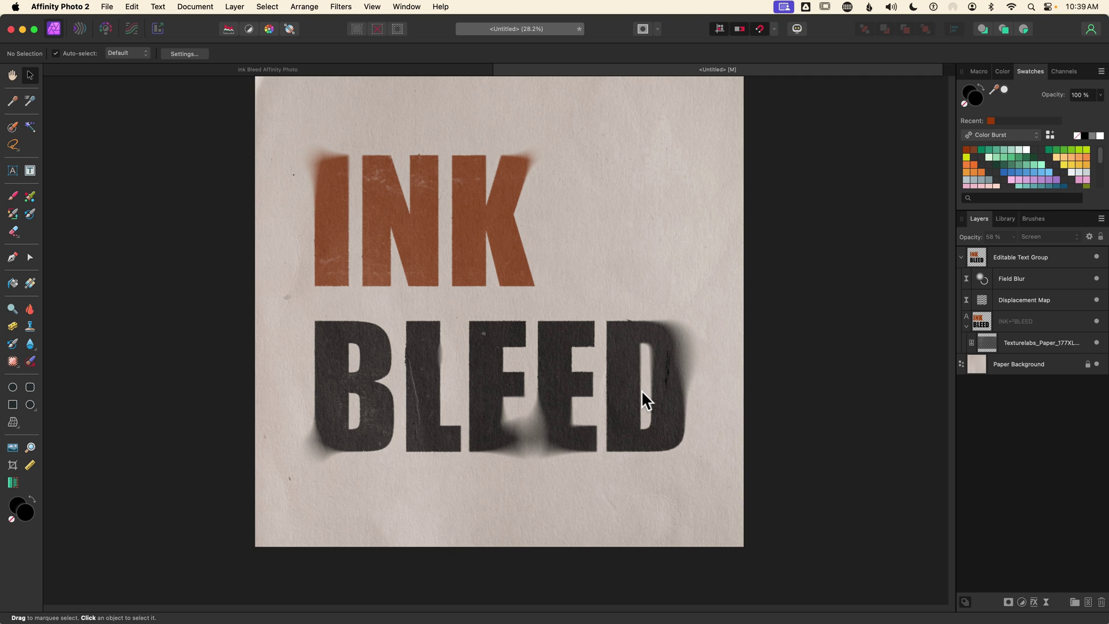
left_click(982, 279)
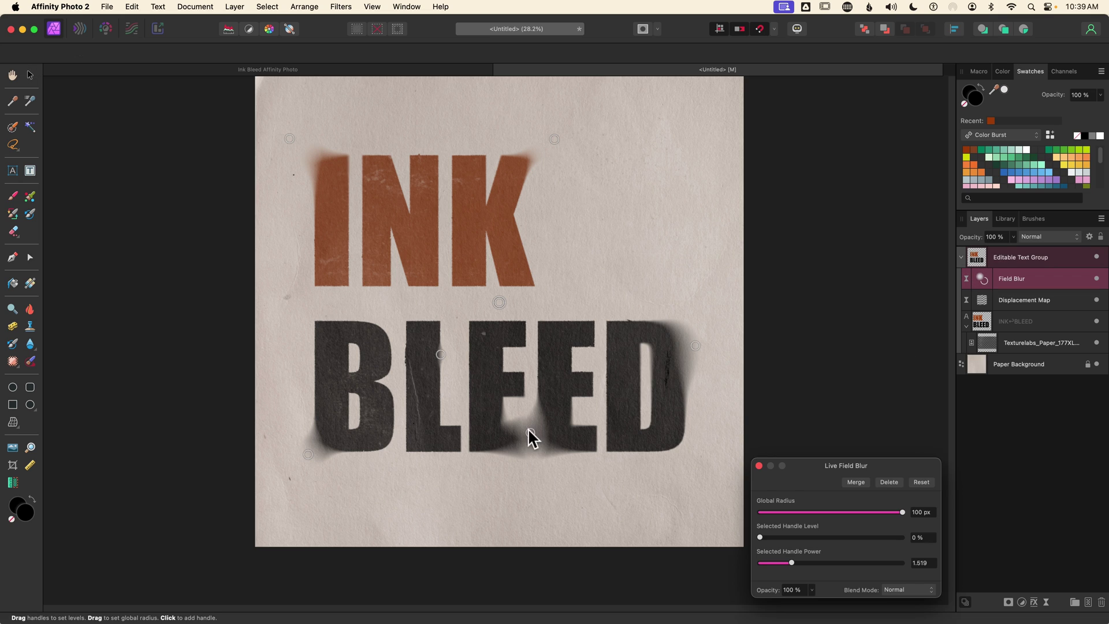
left_click(530, 432)
left_click_drag(826, 538, 867, 540)
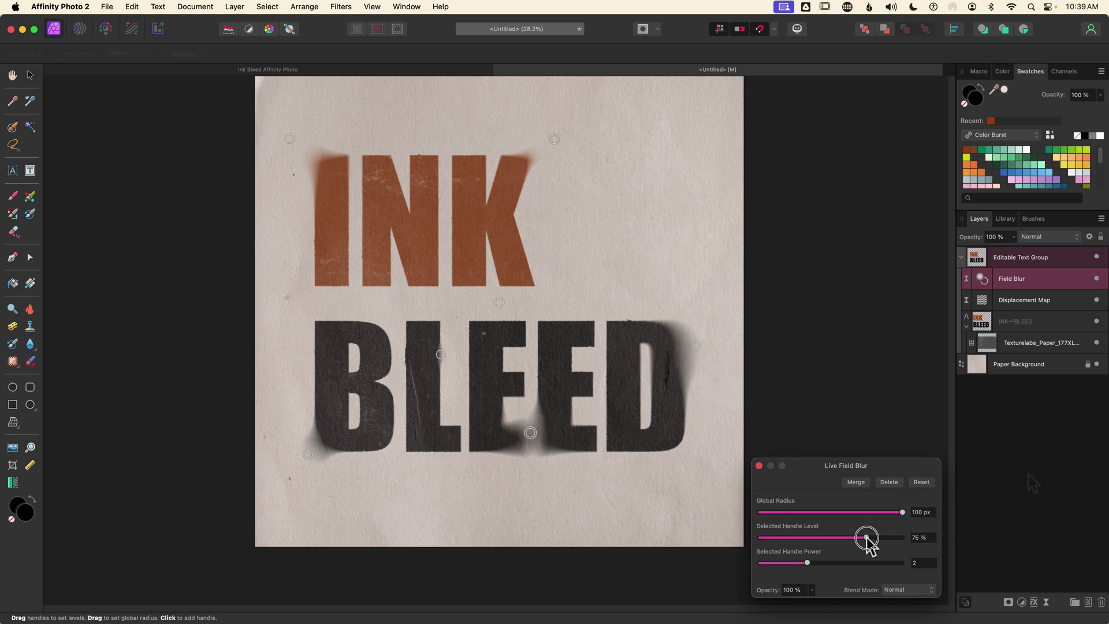
left_click(1033, 483)
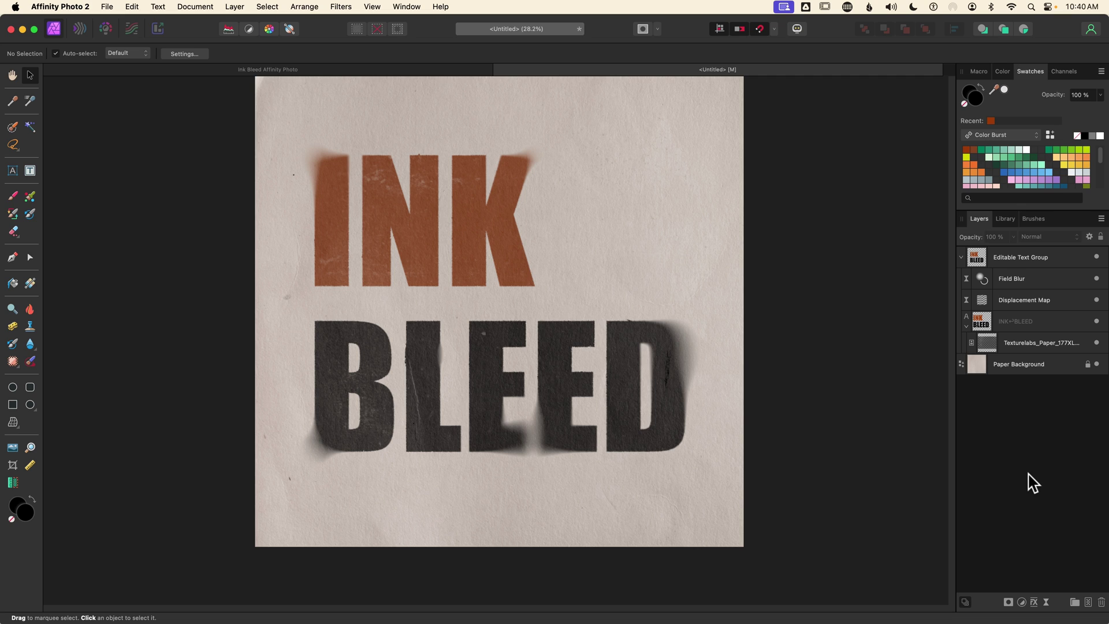
Replace the word BLEED with SPOT in the editable text layer
left_click(982, 317)
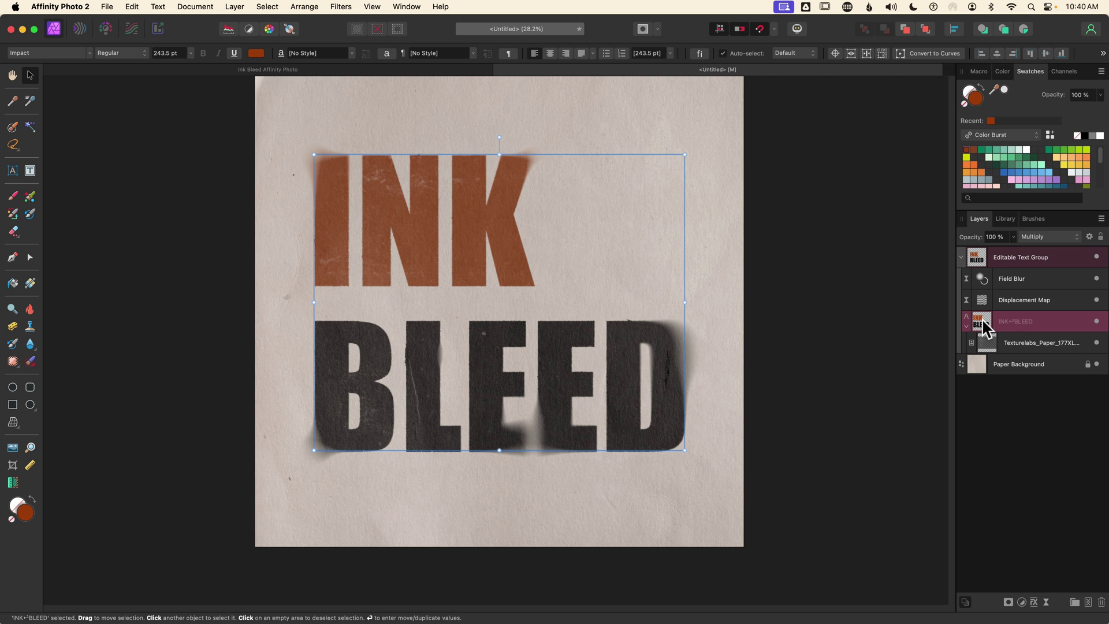
key("t")
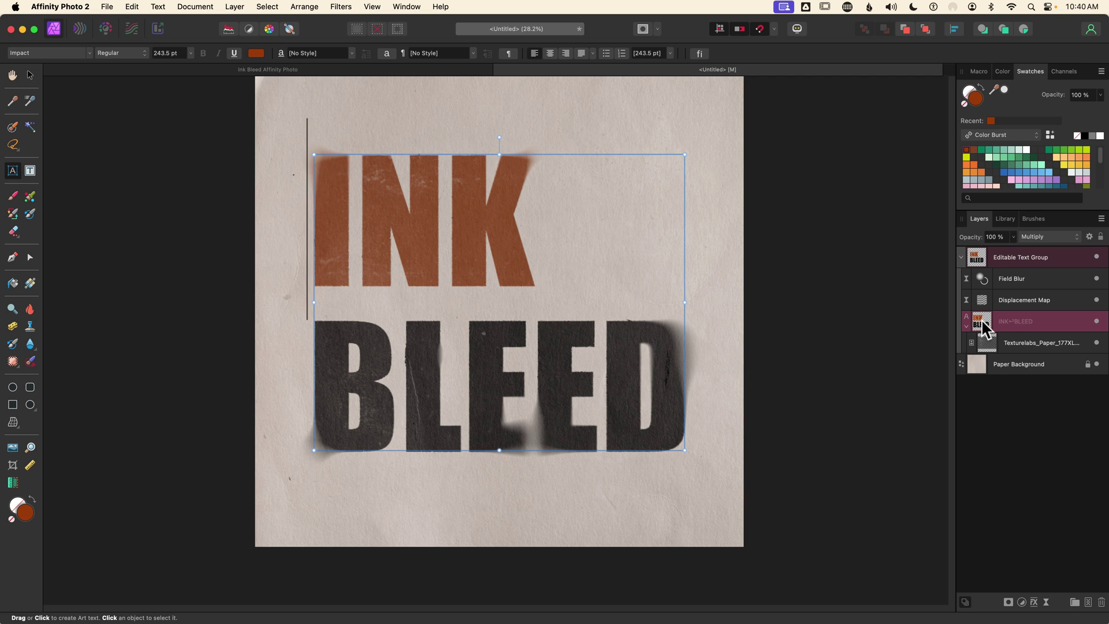
left_click(670, 370)
left_click_drag(670, 369, 330, 365)
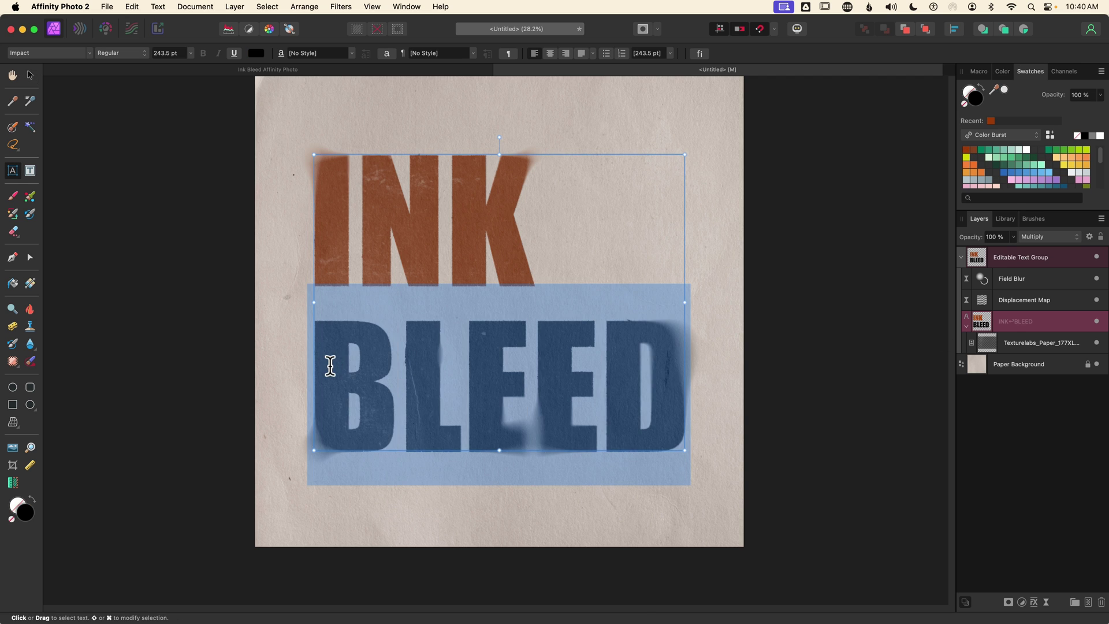
type("SPOT")
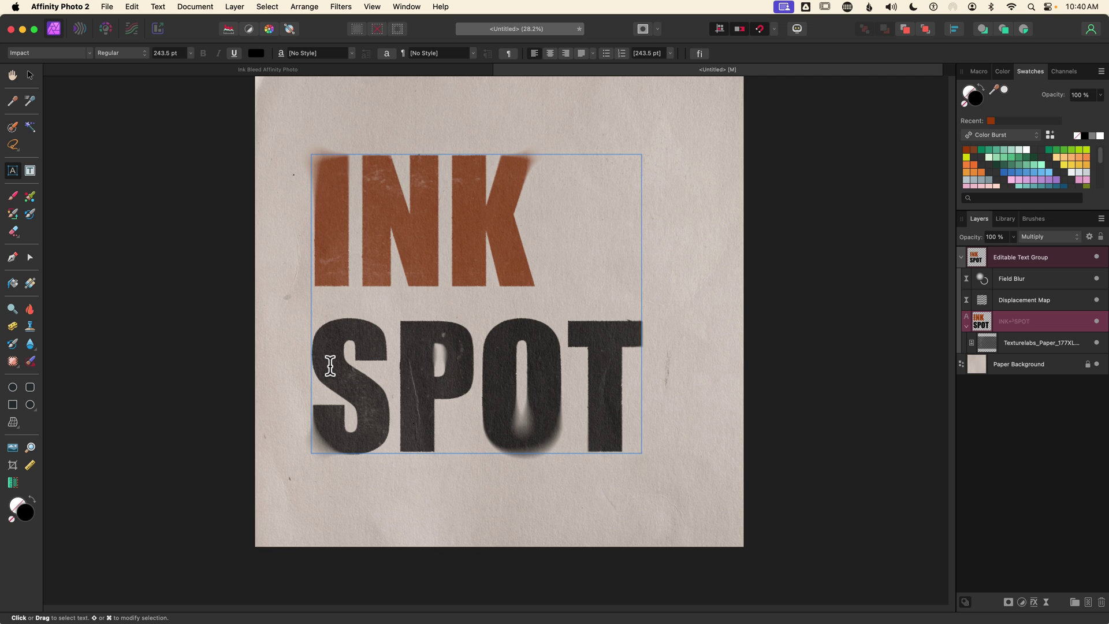
key("Escape")
Reposition the field blur handles to the T's upper-right corner, between the O and T, on the P's stem and at the S's lower-left edge
left_click(983, 281)
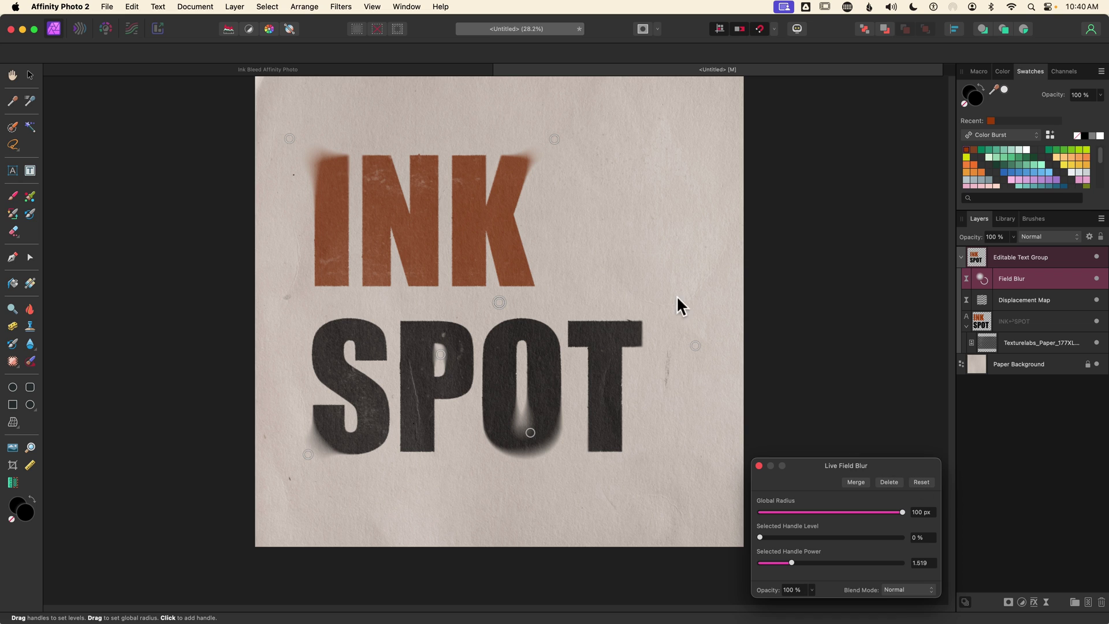
left_click_drag(697, 349, 663, 311)
left_click_drag(530, 433, 572, 442)
left_click_drag(440, 354, 438, 415)
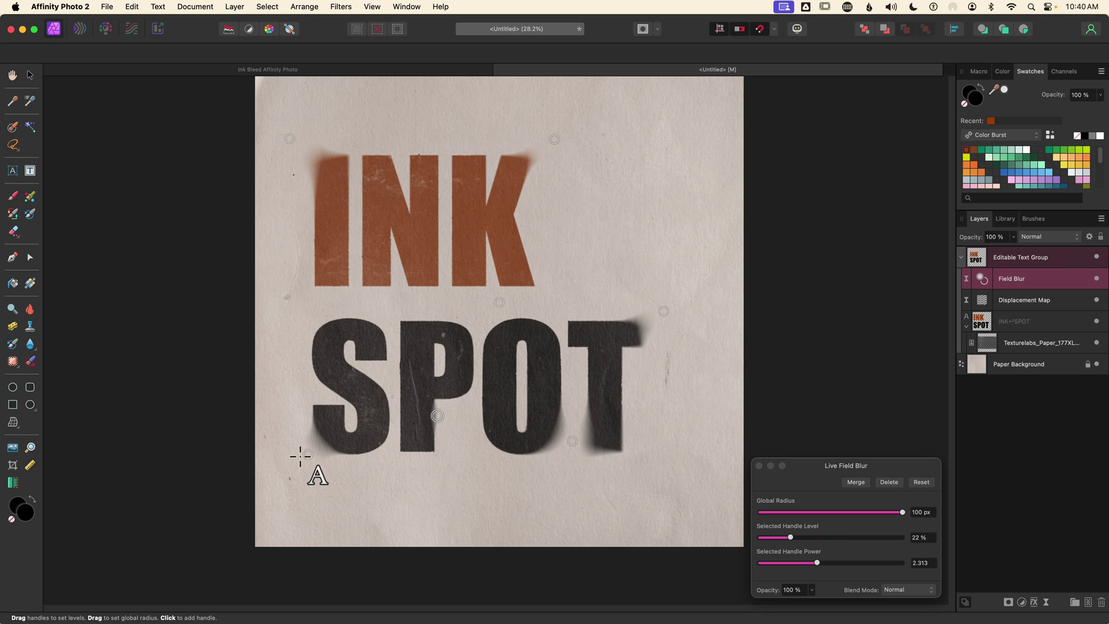
left_click(311, 451)
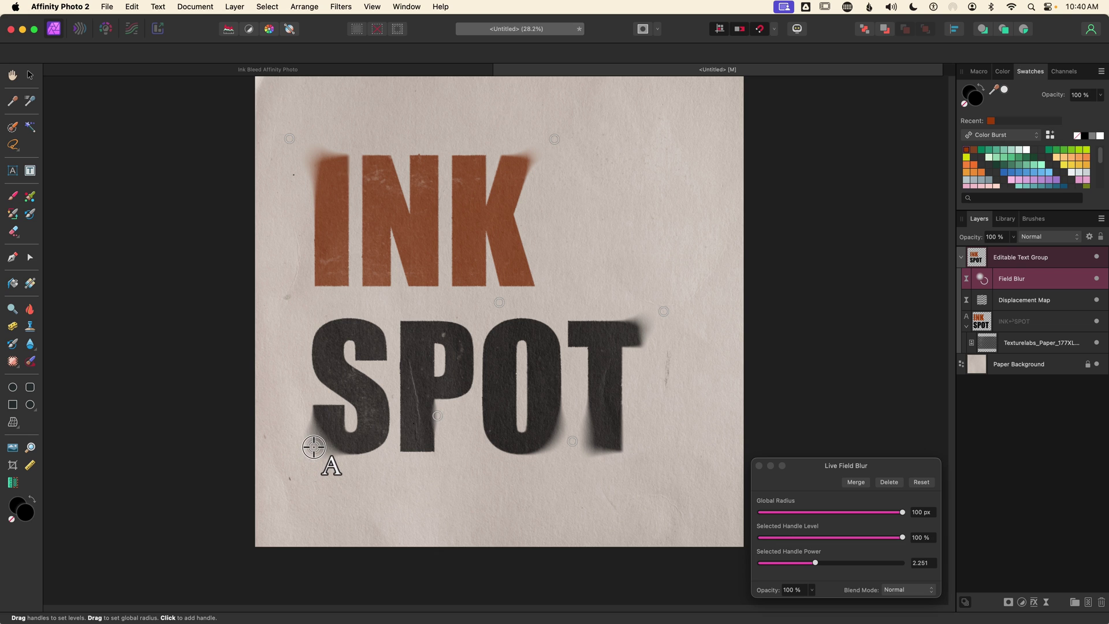
left_click(759, 466)
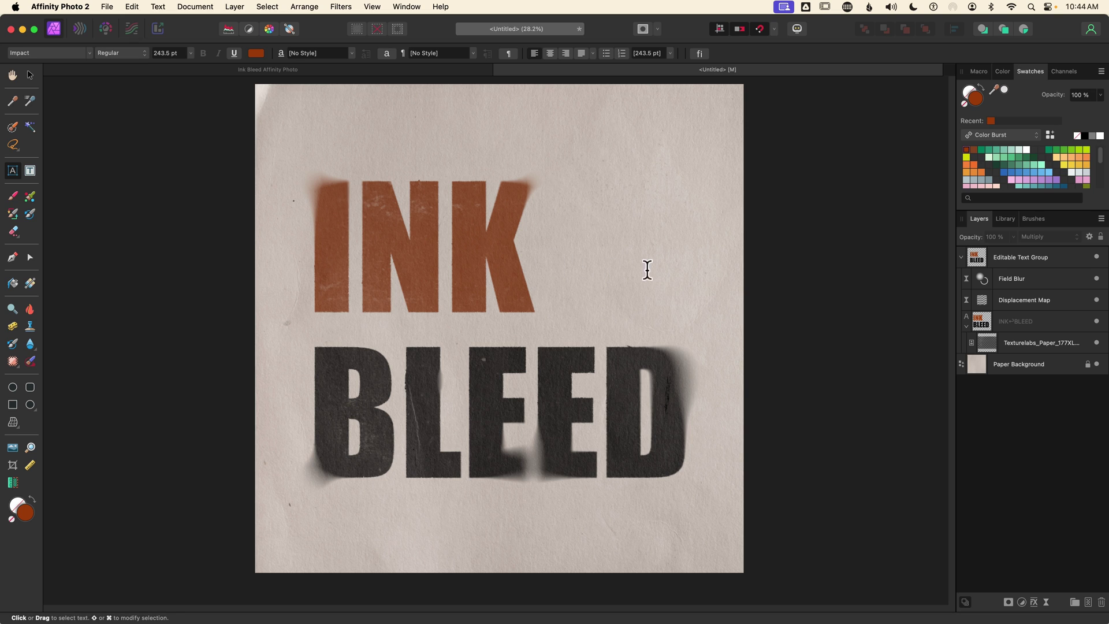
View the Text Effects templates available for creating a new document
left_click(827, 295)
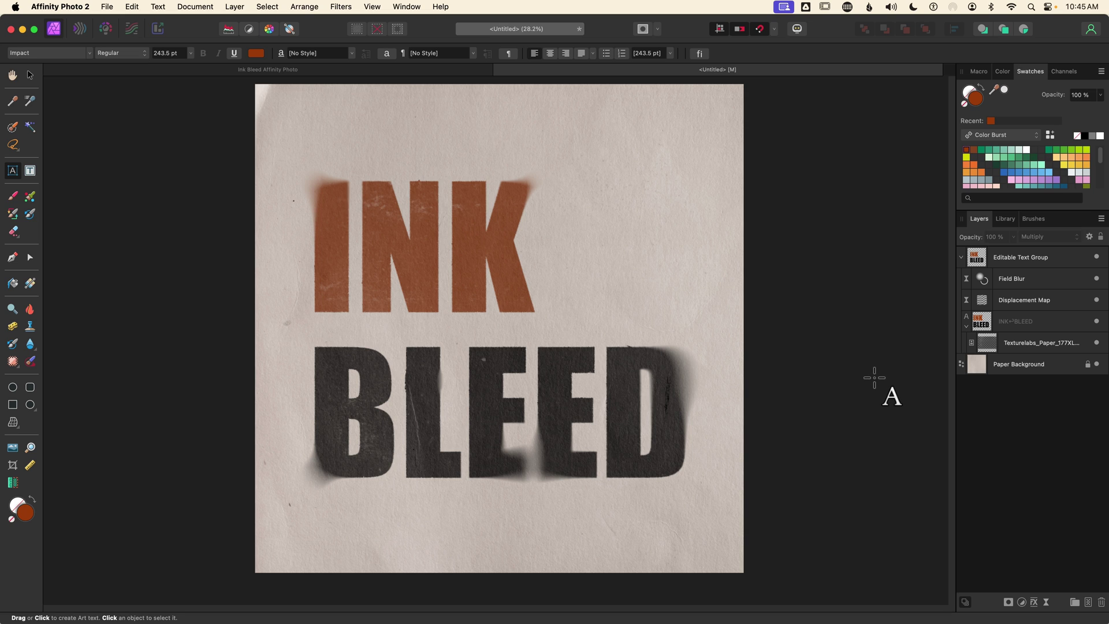
left_click(109, 6)
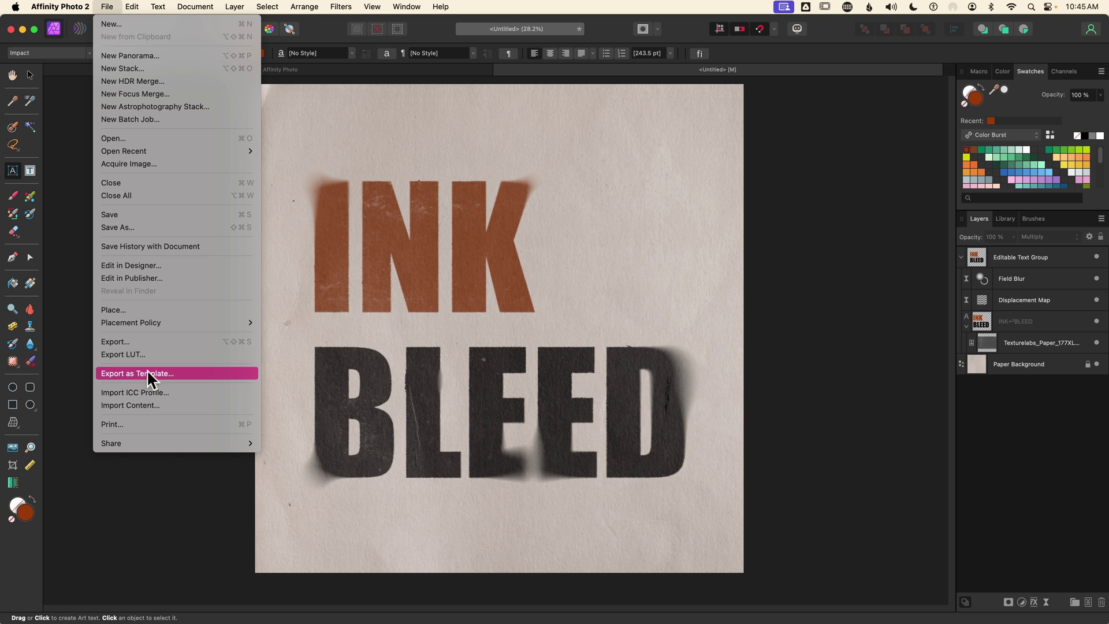
left_click(107, 25)
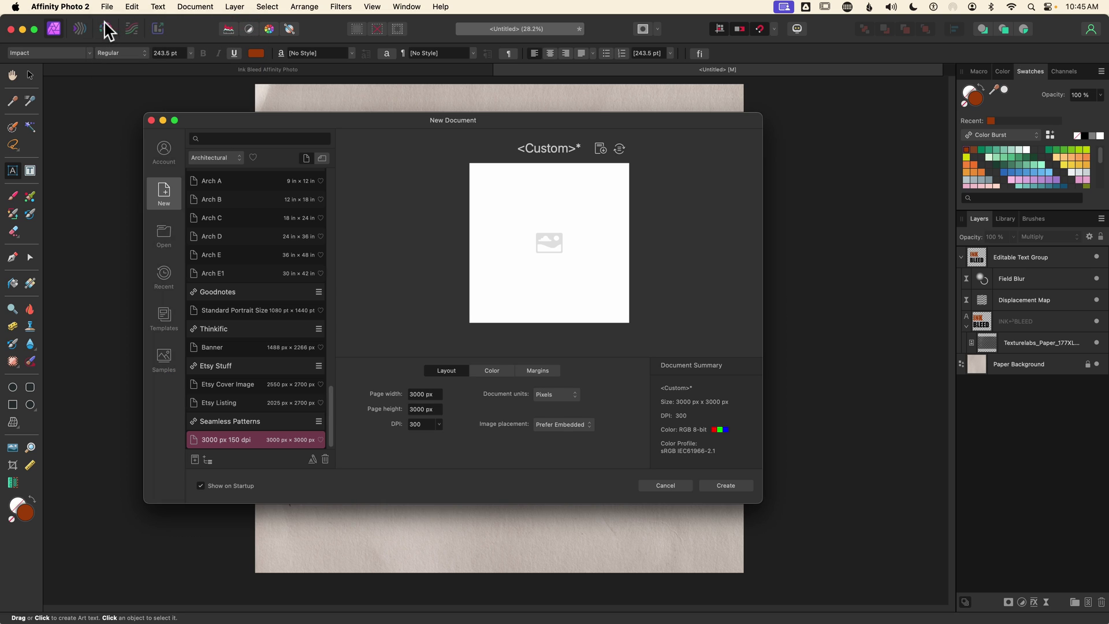
left_click(167, 319)
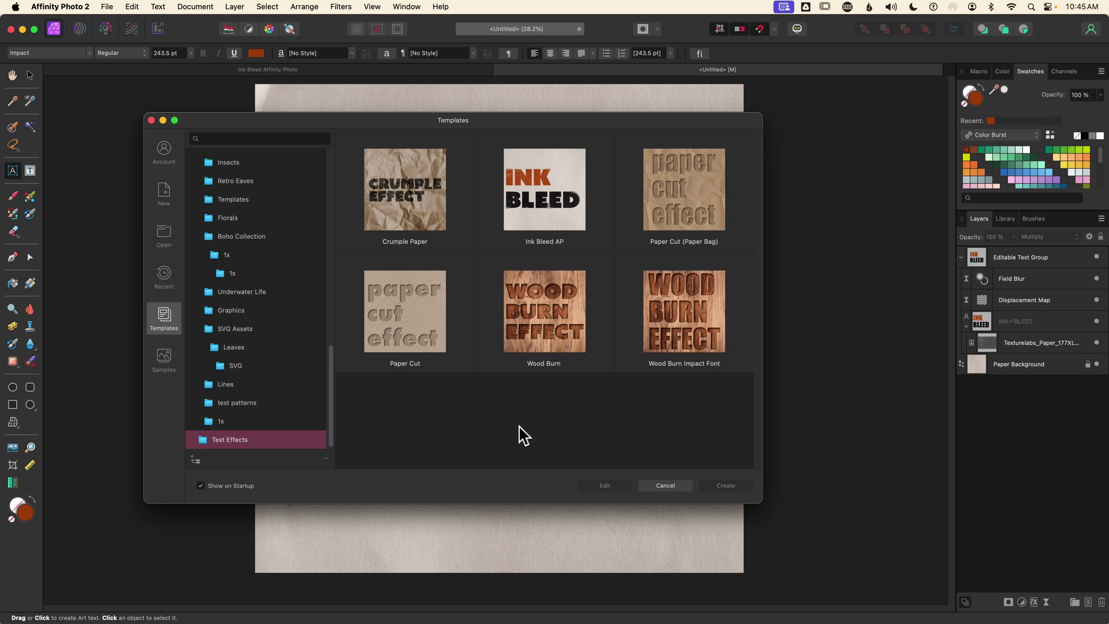